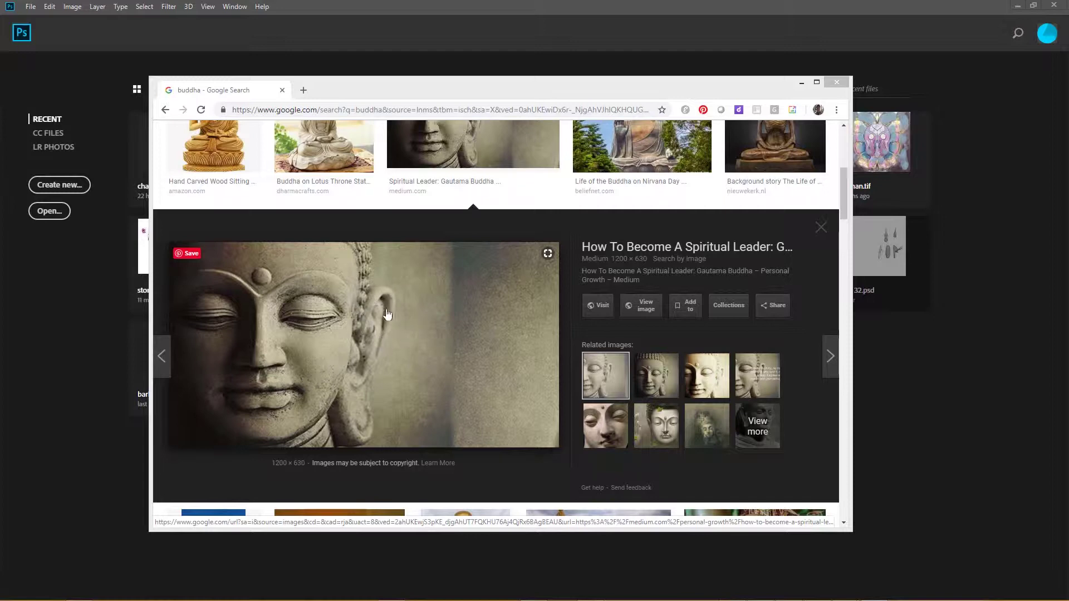
# Step: Copy the large Buddha face photo from the Google image results and switch to Photoshop
pyautogui.rightClick(362, 326)
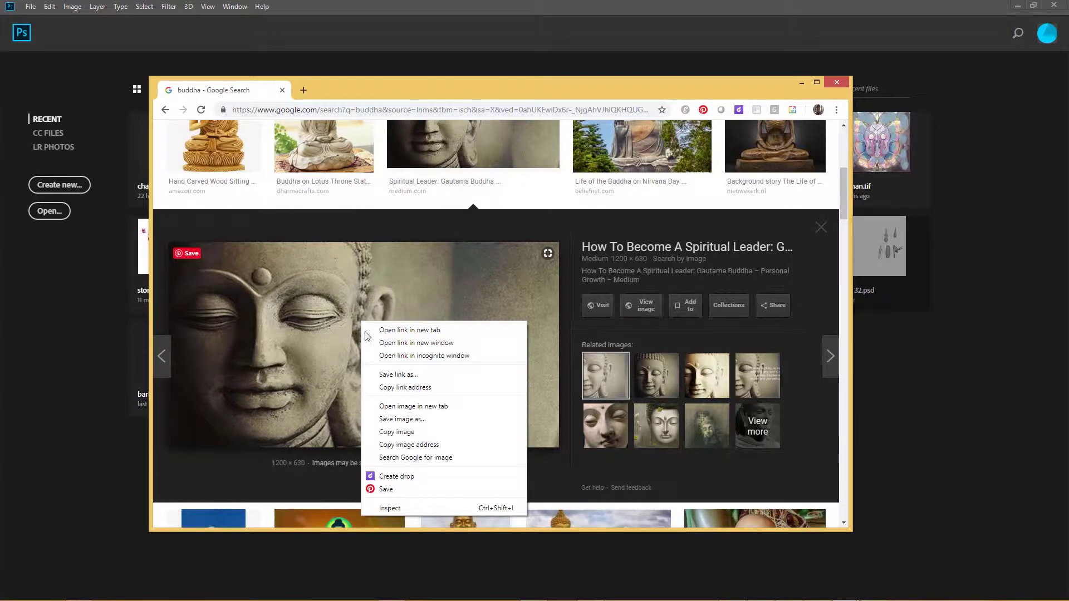
pyautogui.click(423, 433)
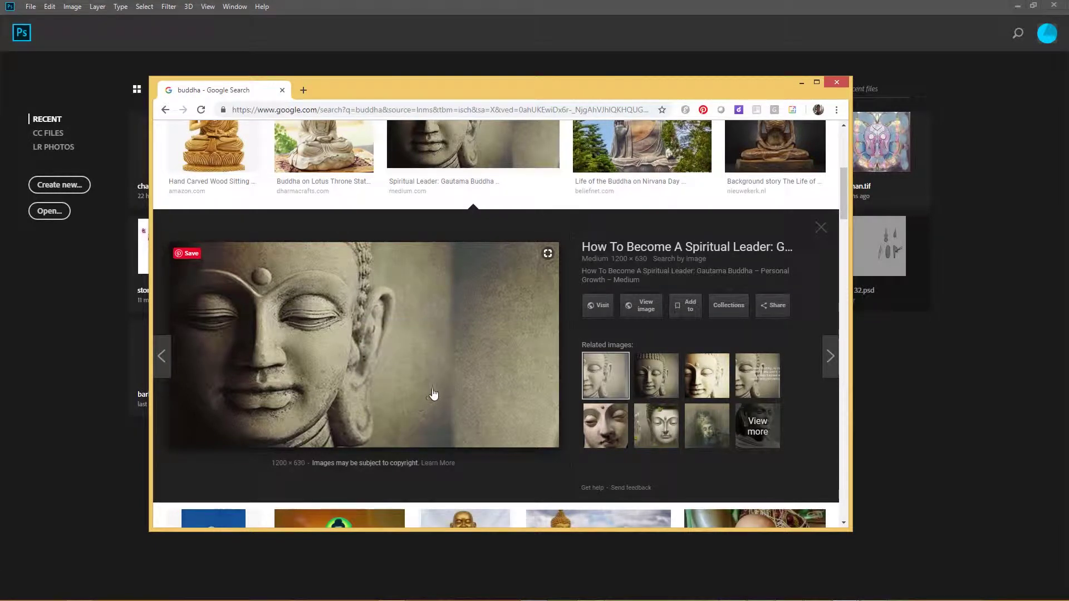
pyautogui.hotkey('alt', 'Tab')
pyautogui.hotkey('alt', 'Tab')
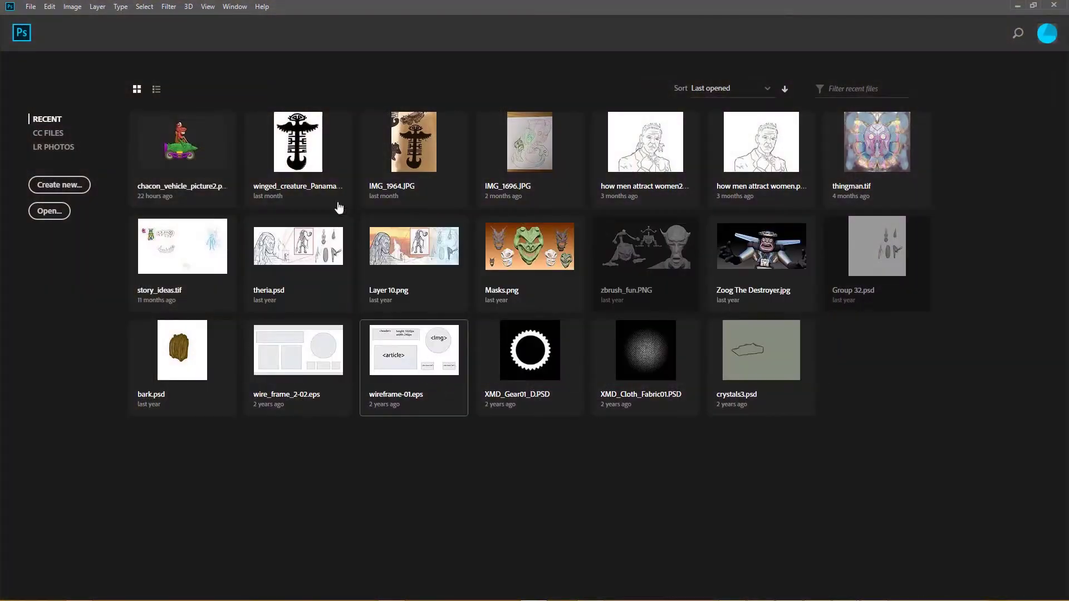
# Step: Create a new document and paste the copied Buddha photo into it
pyautogui.click(31, 7)
pyautogui.click(38, 18)
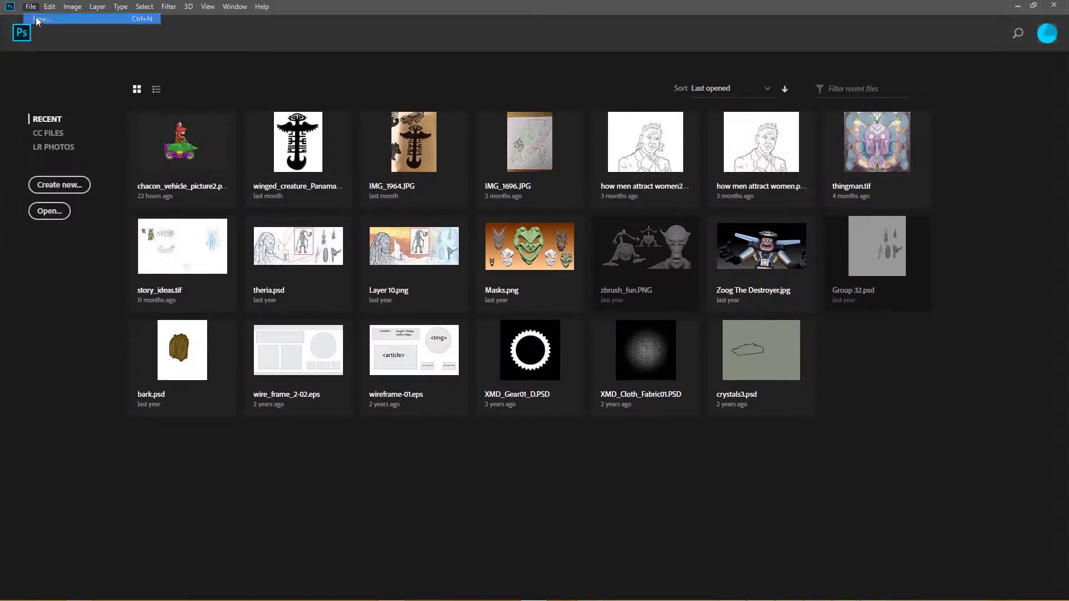
pyautogui.click(351, 105)
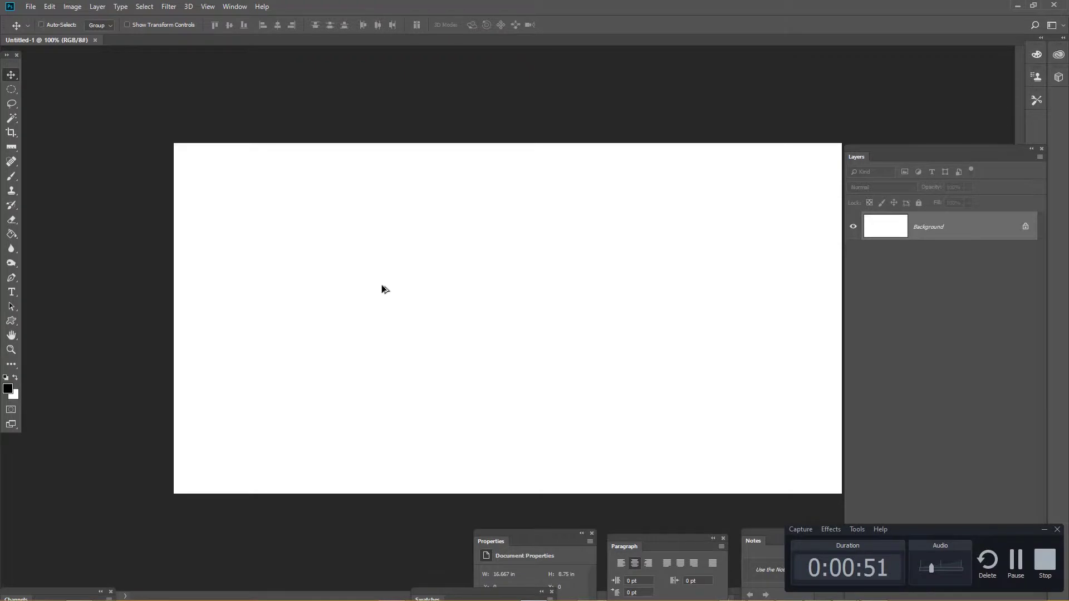
pyautogui.hotkey('ctrl', 'v')
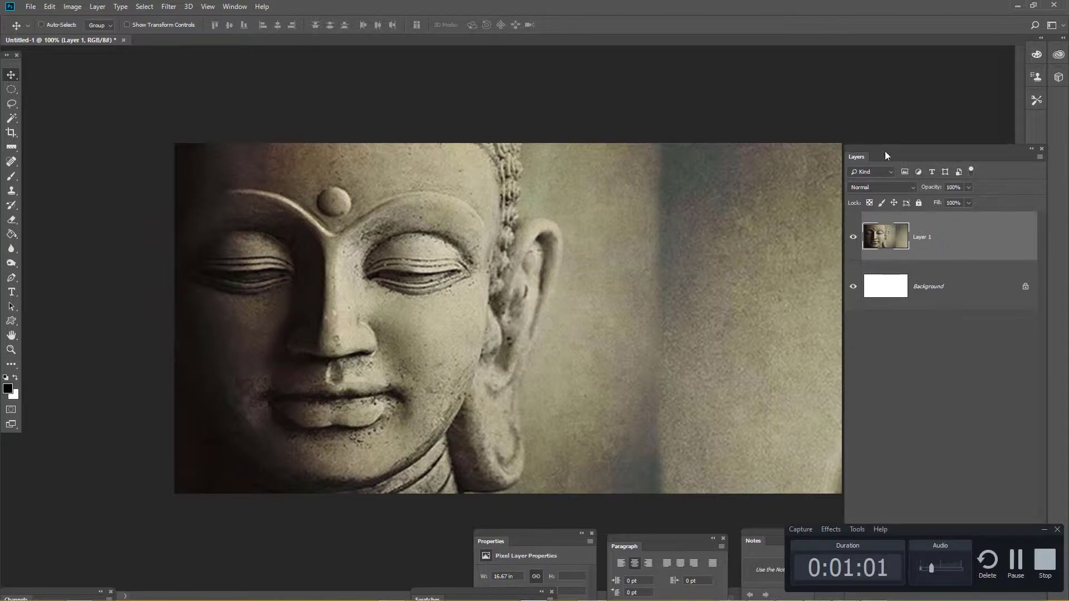
# Step: Lower the opacity of the photo layer, Layer 1, to 18% and lock the layer completely
pyautogui.moveTo(884, 151); pyautogui.dragTo(834, 122)
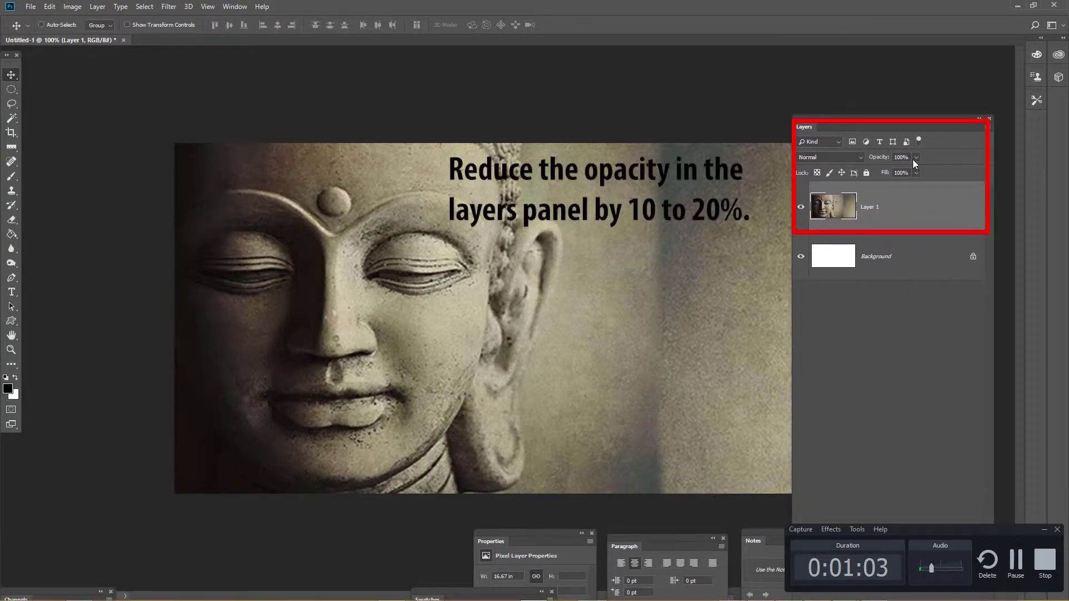
pyautogui.moveTo(914, 158); pyautogui.dragTo(874, 172)
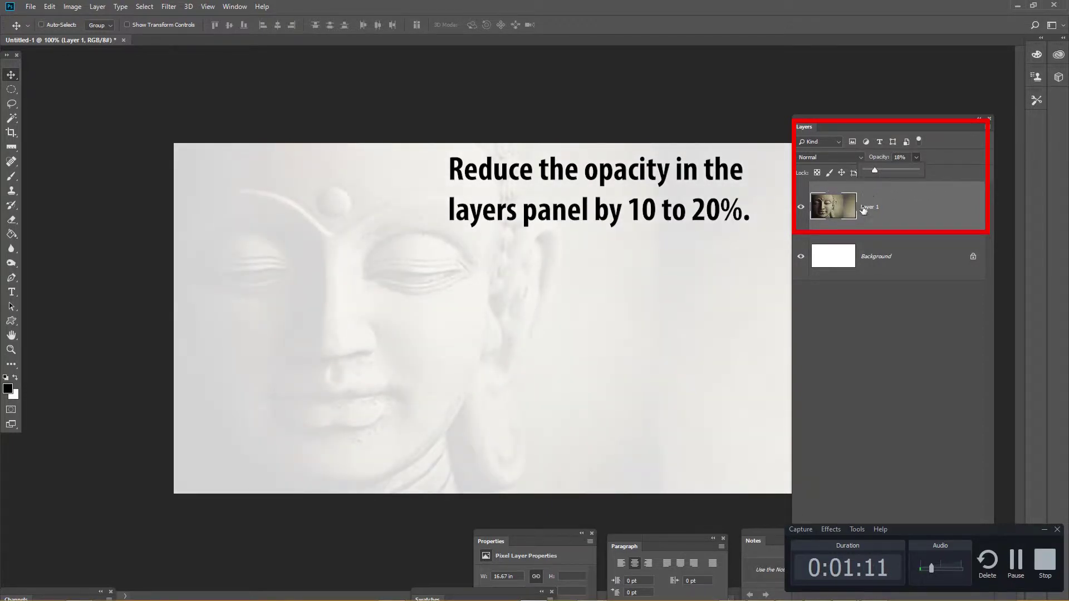
pyautogui.click(951, 140)
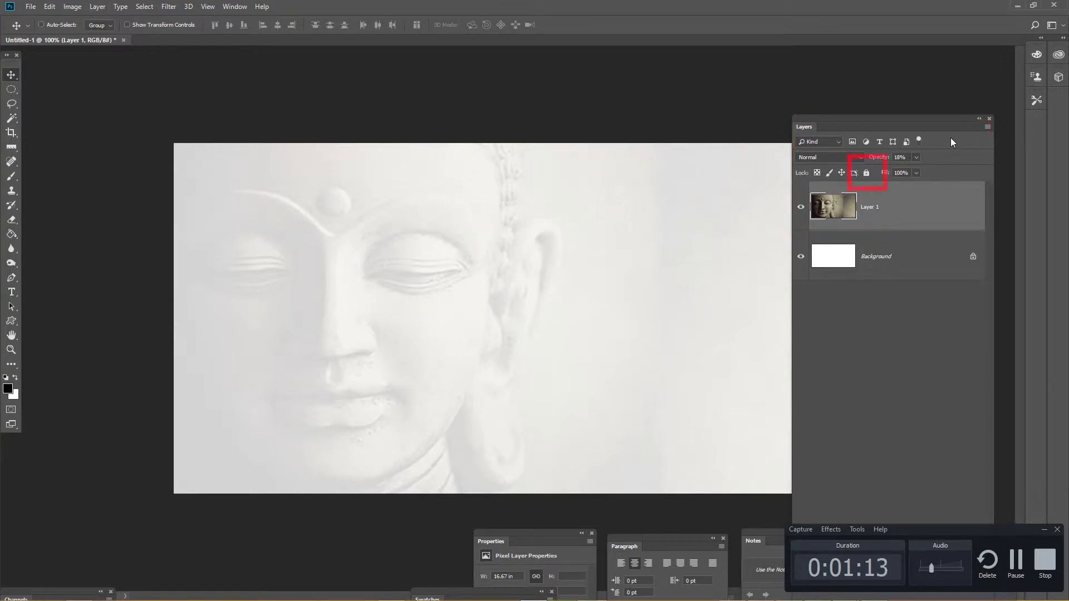
pyautogui.click(867, 173)
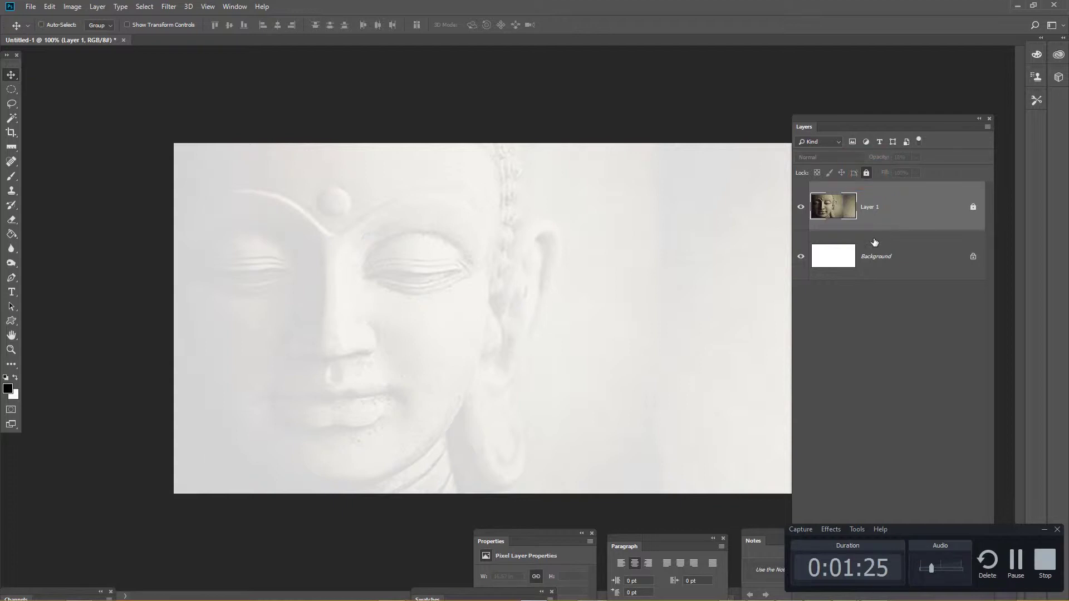
# Step: Shrink the floating Layers panel out of the way and add an empty layer above the locked photo
pyautogui.moveTo(947, 529); pyautogui.dragTo(577, 600)
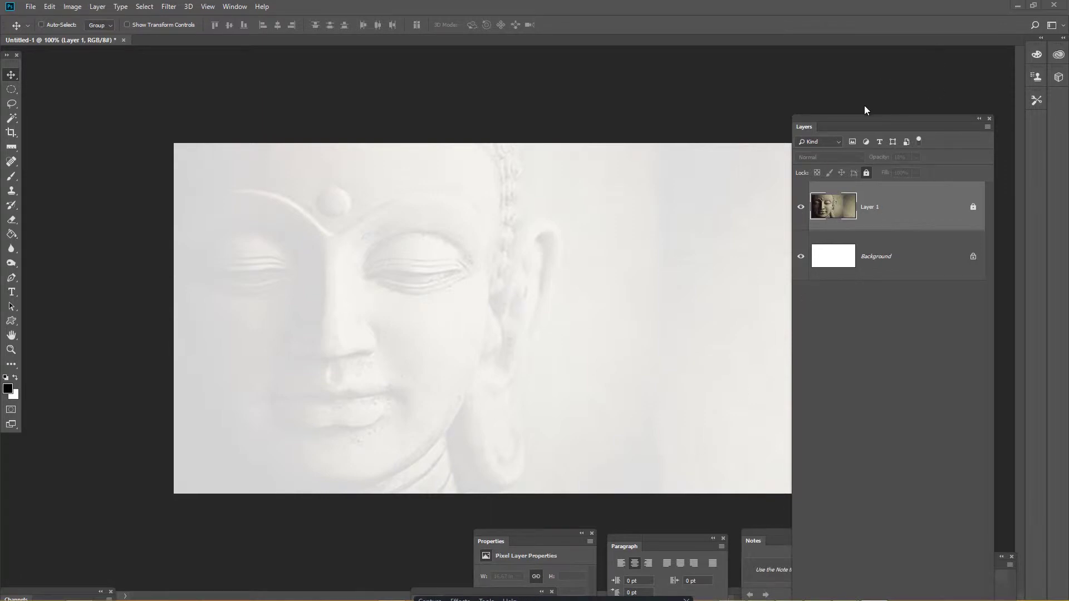
pyautogui.moveTo(857, 119); pyautogui.dragTo(854, 49)
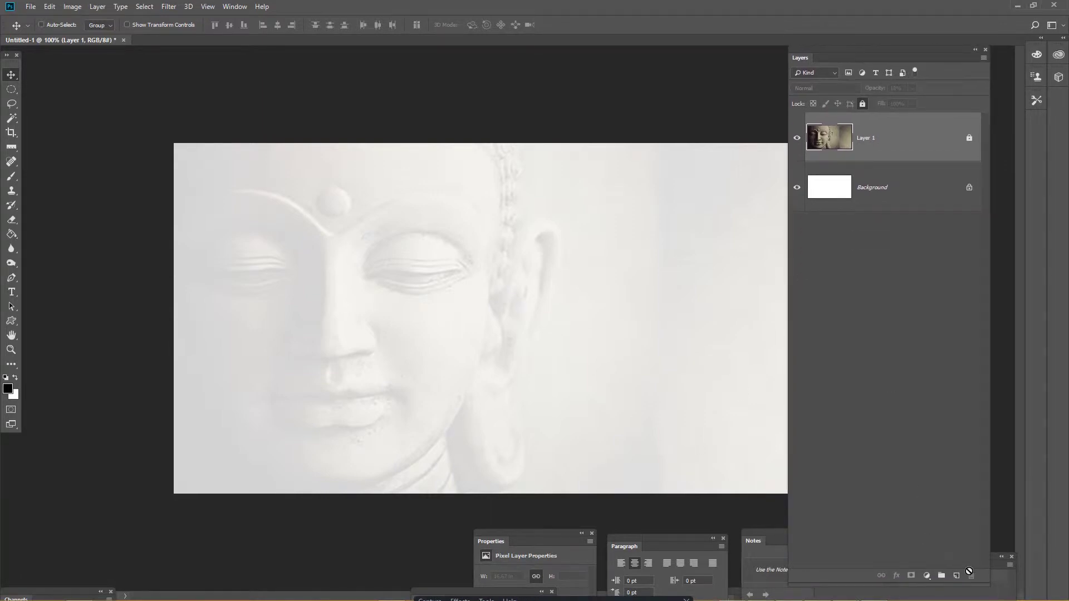
pyautogui.moveTo(989, 585); pyautogui.dragTo(973, 322)
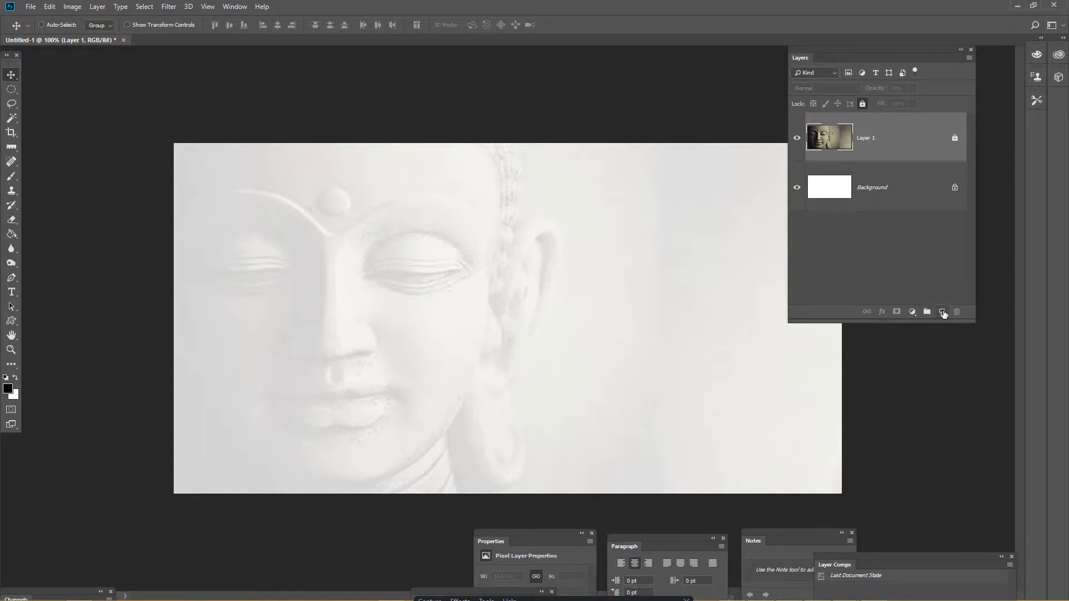
pyautogui.click(942, 312)
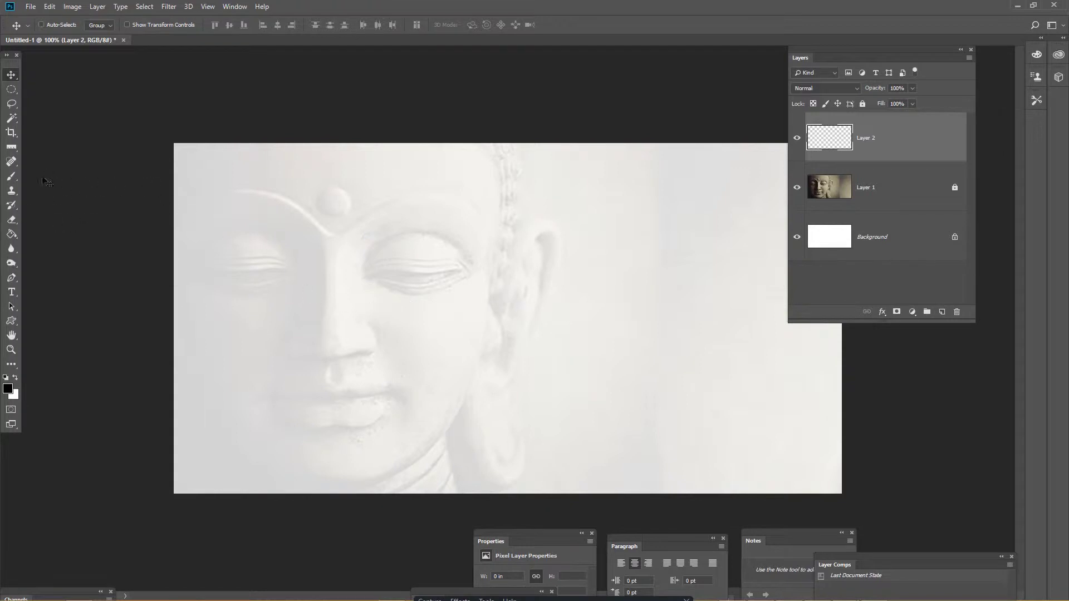
# Step: Set the Brush tool's smoothing to 100% and enable Pulled String Mode
pyautogui.click(12, 177)
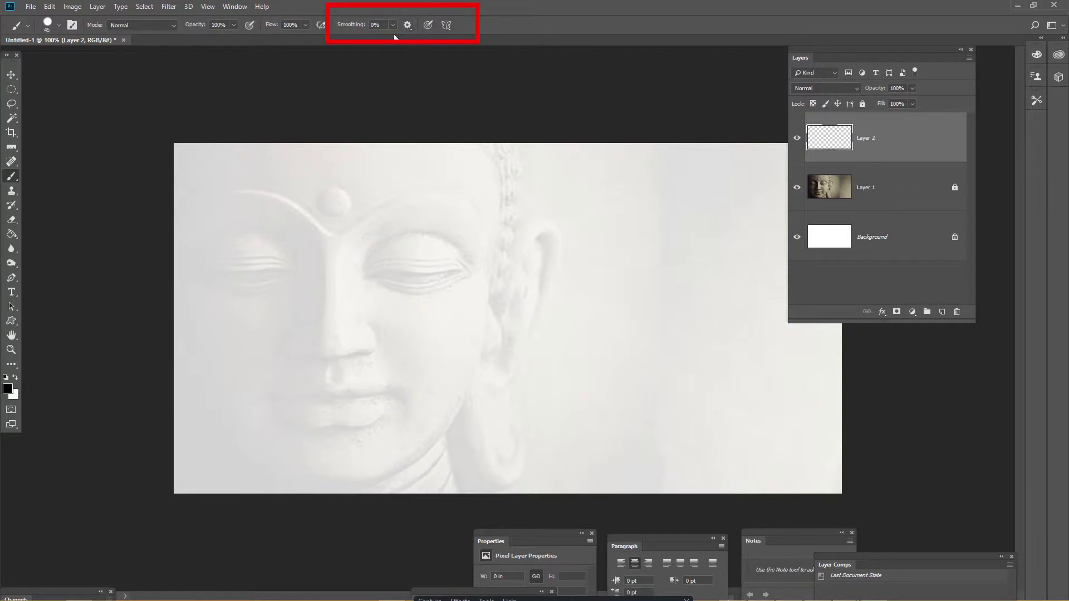
pyautogui.click(393, 25)
pyautogui.moveTo(400, 37); pyautogui.dragTo(453, 45)
pyautogui.click(407, 25)
pyautogui.click(376, 51)
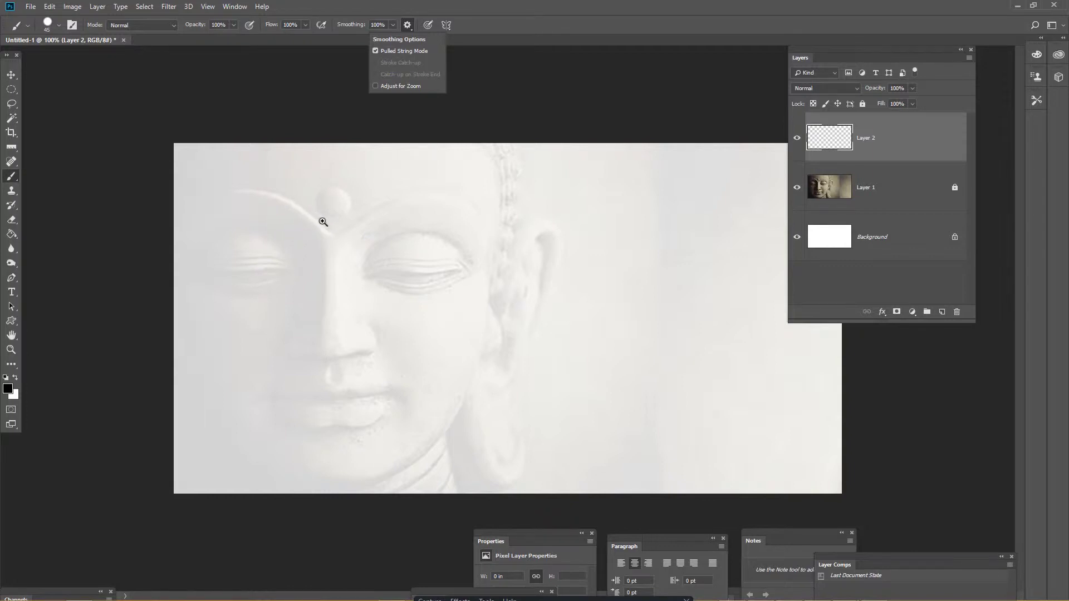
# Step: Reduce the brush size to a thin line suited to tracing the facial features
pyautogui.hotkey('ctrl', '+')
pyautogui.hotkey('ctrl', '+')
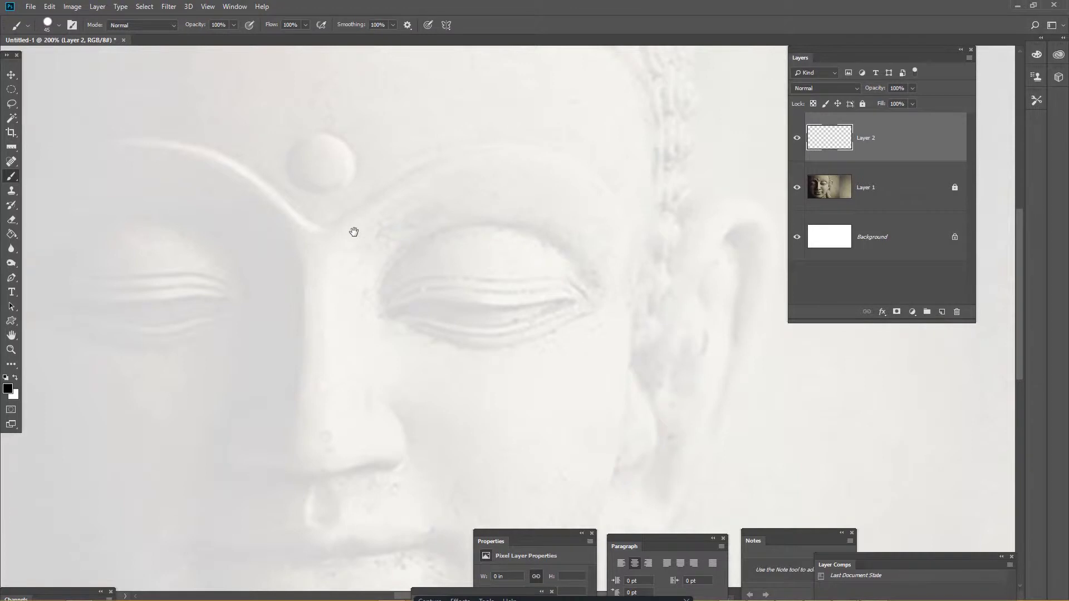
pyautogui.press('[')
pyautogui.press('[')
pyautogui.press('[')
pyautogui.press('[')
pyautogui.press('[')
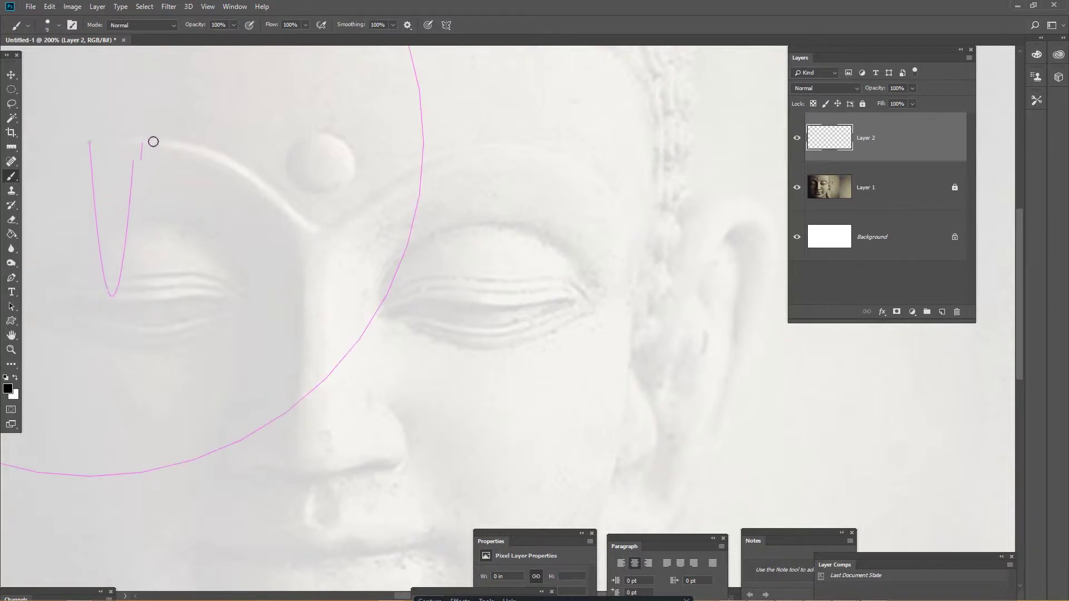
# Step: Try tracing the left eyebrow in Pulled String Mode at different zoom levels, undoing each test stroke
pyautogui.moveTo(248, 175)
pyautogui.mouseDown()
pyautogui.moveTo(308, 205)
pyautogui.moveTo(458, 325)
pyautogui.moveTo(565, 453)
pyautogui.mouseUp()
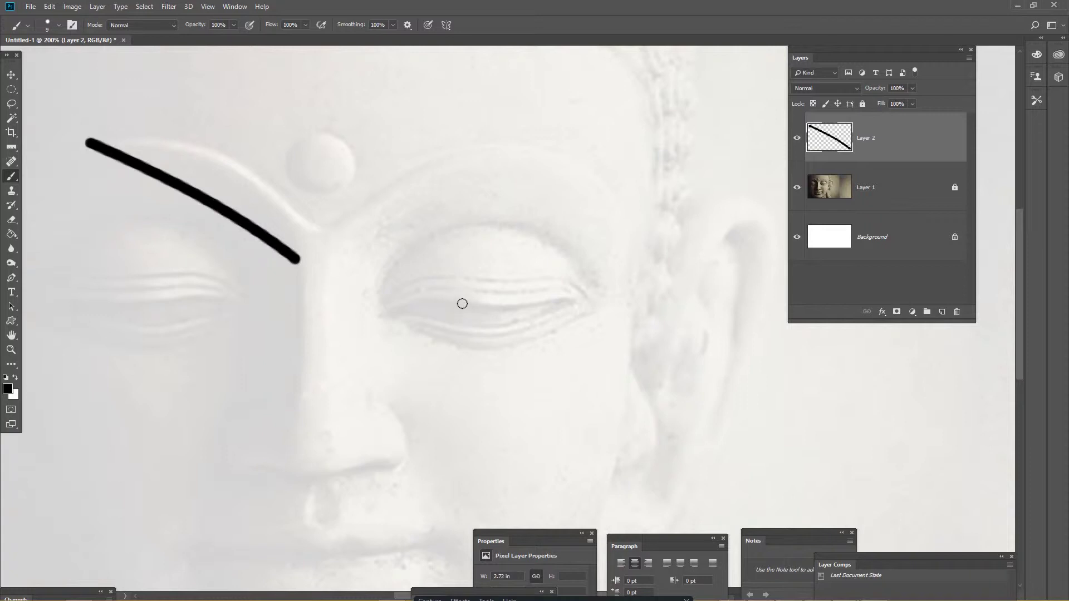
pyautogui.keyDown('ctrl'); pyautogui.keyDown('alt'); pyautogui.click(442, 279); pyautogui.keyUp('alt'); pyautogui.keyUp('ctrl')
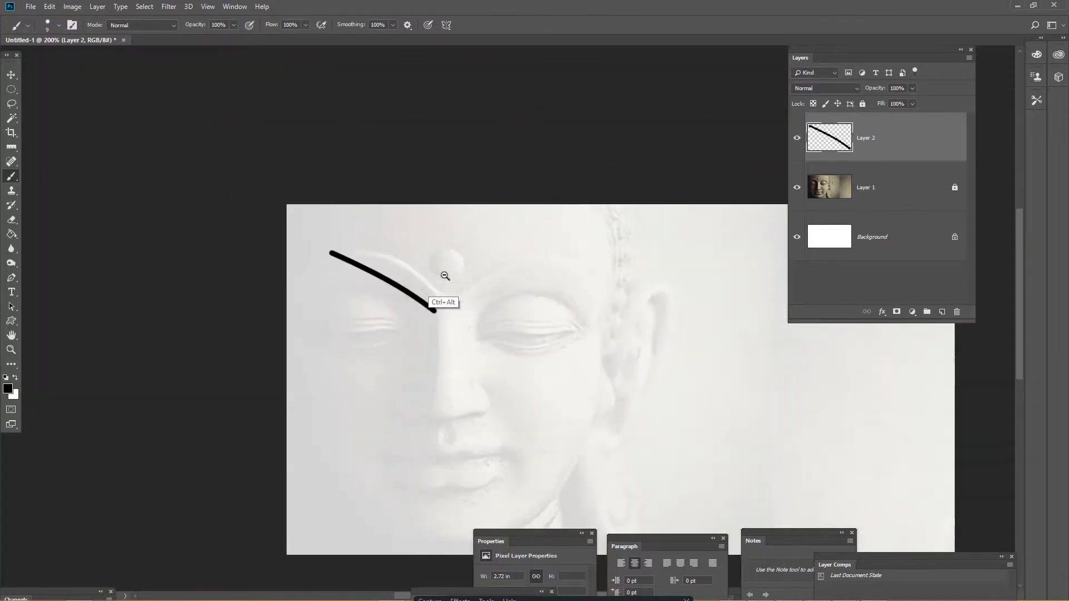
pyautogui.keyDown('ctrl'); pyautogui.keyDown('alt'); pyautogui.click(450, 285); pyautogui.keyUp('alt'); pyautogui.keyUp('ctrl')
pyautogui.moveTo(520, 313); pyautogui.dragTo(401, 282)
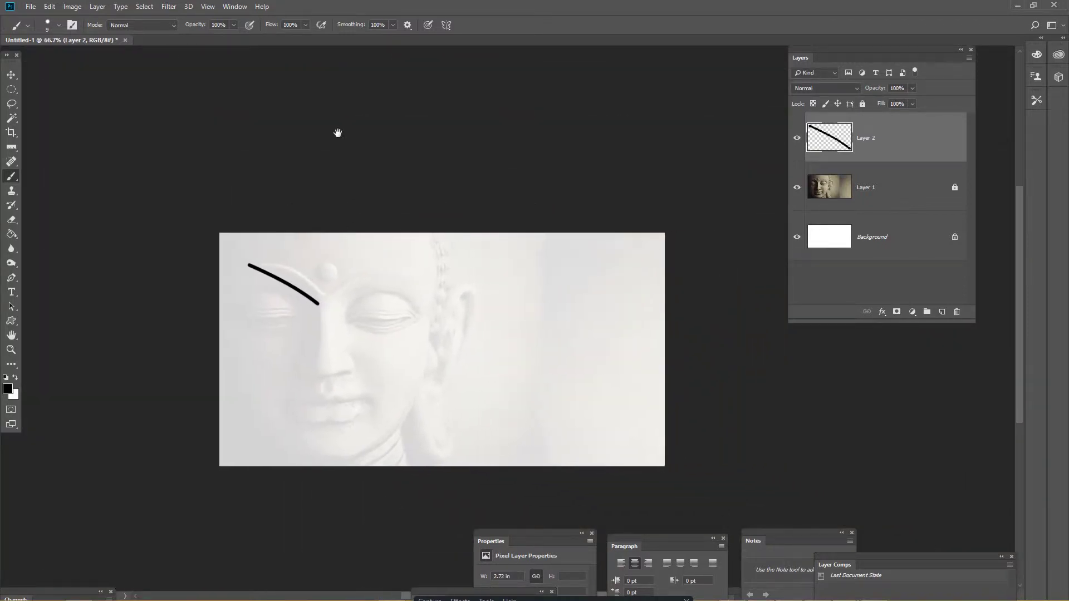
pyautogui.hotkey('ctrl', 'z')
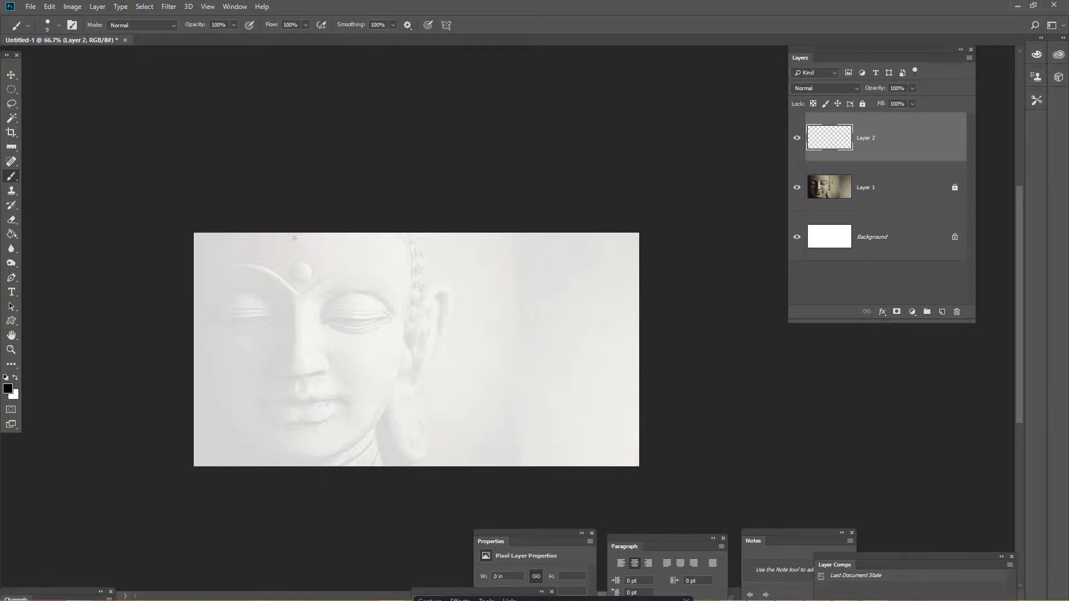
pyautogui.moveTo(230, 261)
pyautogui.mouseDown()
pyautogui.moveTo(234, 312)
pyautogui.moveTo(289, 246)
pyautogui.moveTo(370, 244)
pyautogui.moveTo(398, 312)
pyautogui.moveTo(400, 393)
pyautogui.moveTo(373, 330)
pyautogui.mouseUp()
pyautogui.hotkey('ctrl', 'z')
# Step: Set the brush smoothing options to Adjust for Zoom and Stroke Catch-up, with Pulled String Mode turned off
pyautogui.click(407, 25)
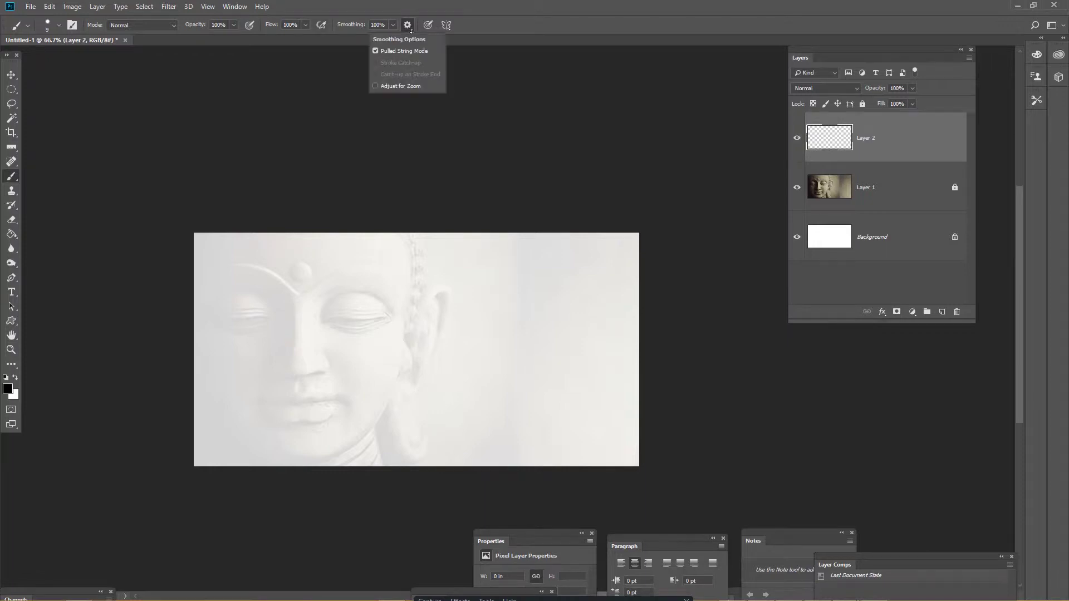
pyautogui.click(230, 264)
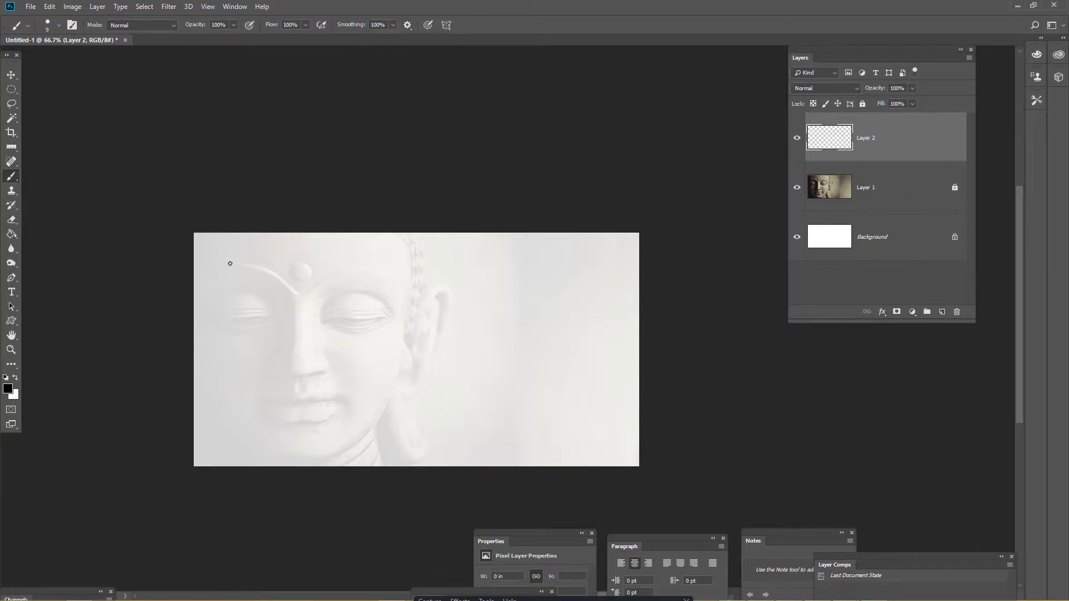
pyautogui.moveTo(224, 263)
pyautogui.mouseDown()
pyautogui.moveTo(363, 310)
pyautogui.moveTo(386, 338)
pyautogui.moveTo(398, 393)
pyautogui.mouseUp()
pyautogui.hotkey('ctrl', 'z')
pyautogui.click(409, 26)
pyautogui.click(376, 50)
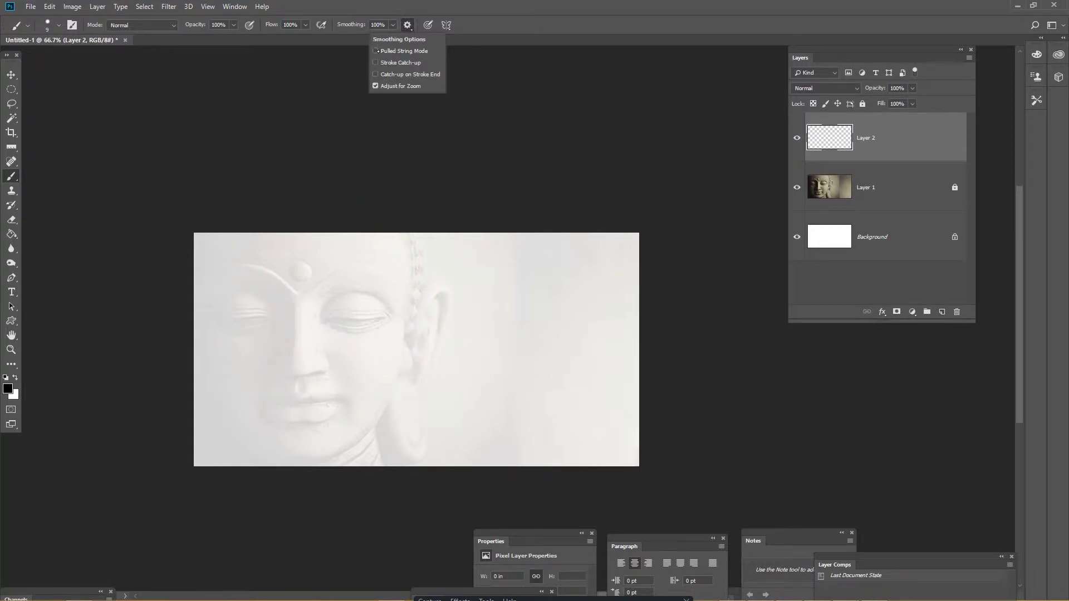
pyautogui.click(219, 264)
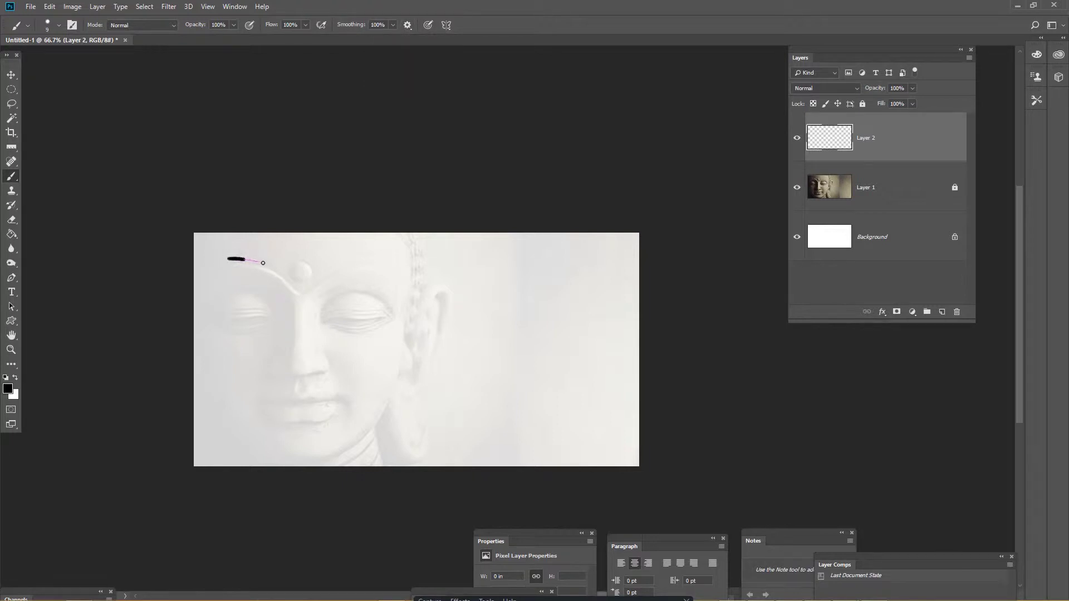
# Step: Trace both of the Buddha's eyebrows on Layer 2 with smoothed black brush strokes
pyautogui.moveTo(263, 263); pyautogui.dragTo(305, 312)
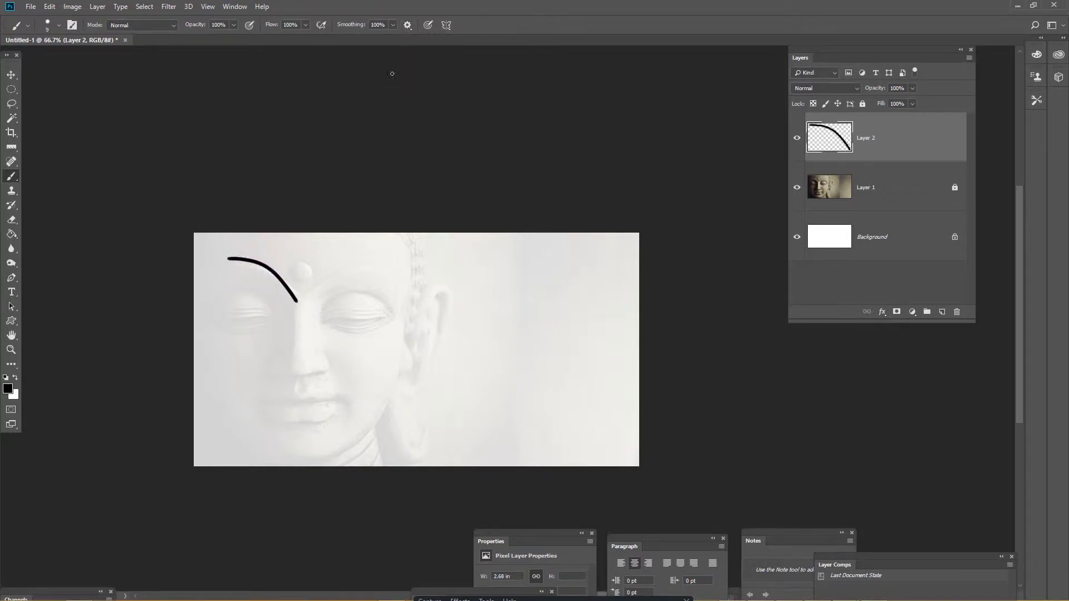
pyautogui.click(410, 26)
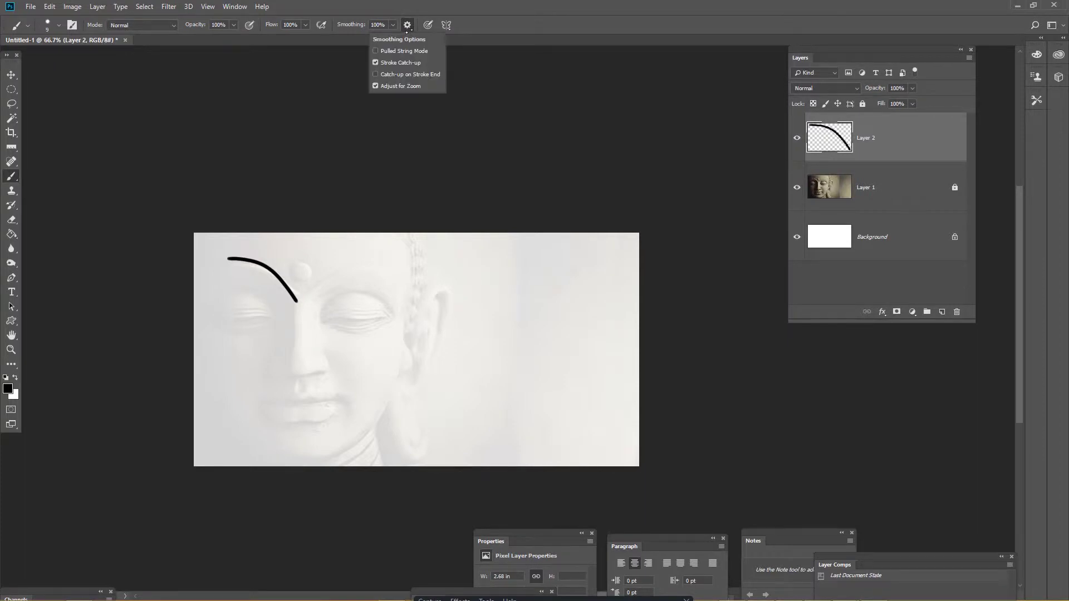
pyautogui.click(308, 302)
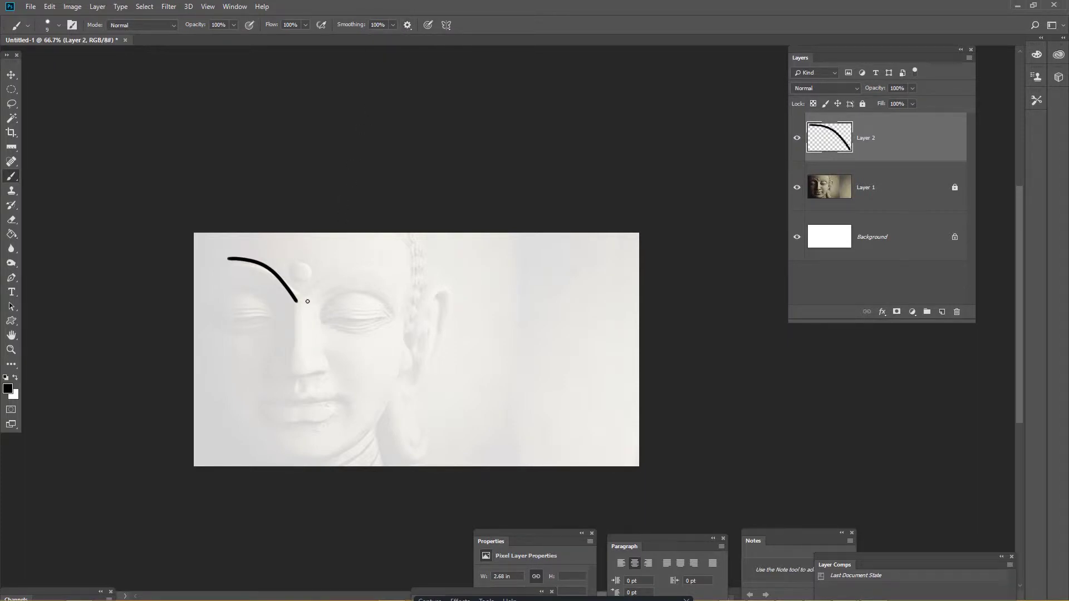
pyautogui.moveTo(307, 301); pyautogui.dragTo(320, 286)
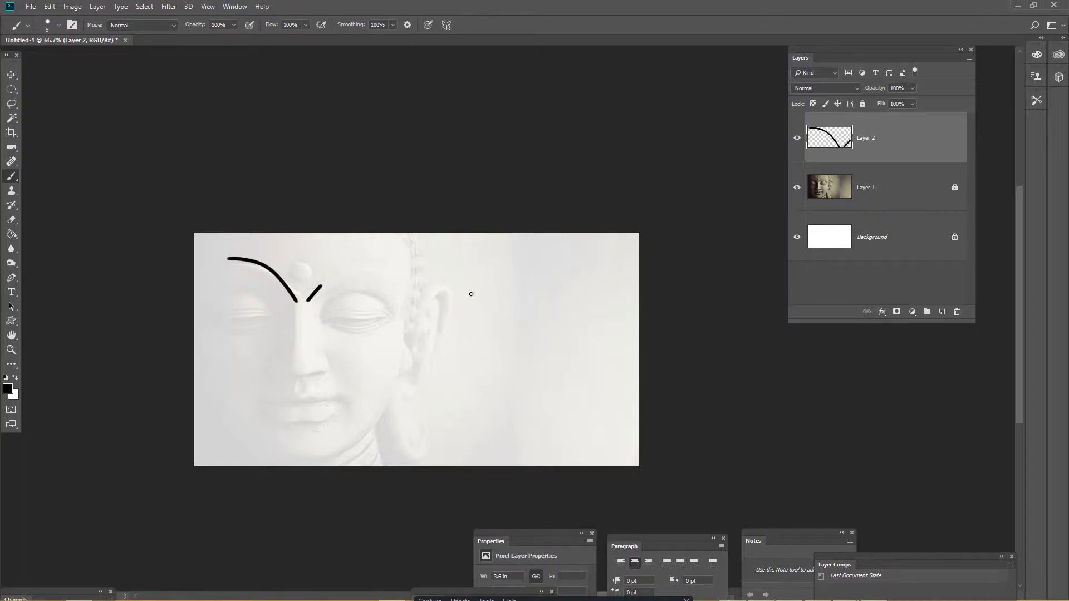
pyautogui.hotkey('ctrl', '+')
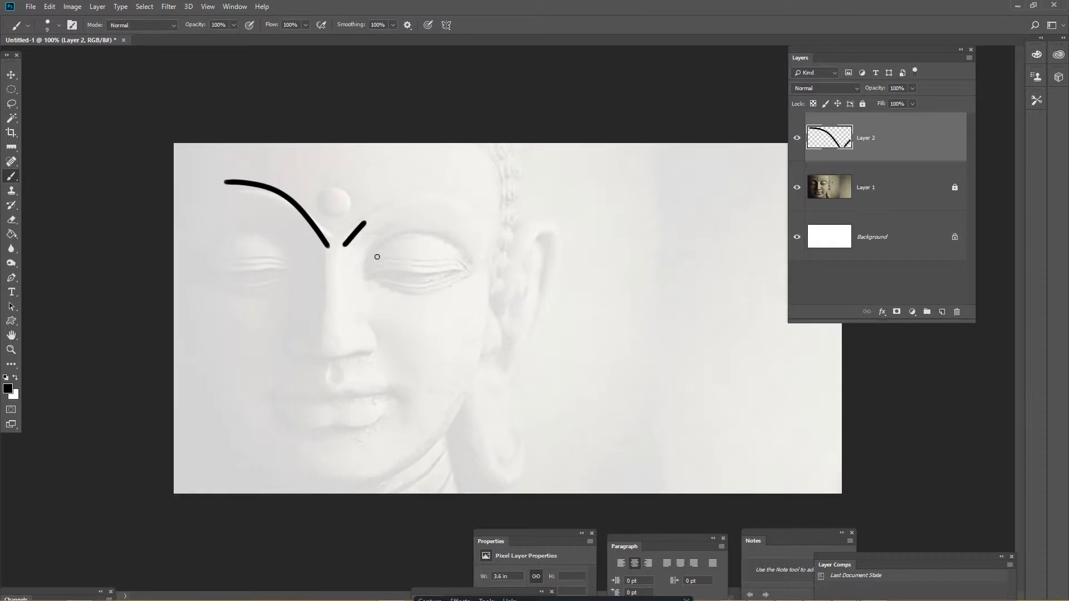
pyautogui.moveTo(367, 218)
pyautogui.mouseDown()
pyautogui.moveTo(417, 194)
pyautogui.moveTo(493, 201)
pyautogui.mouseUp()
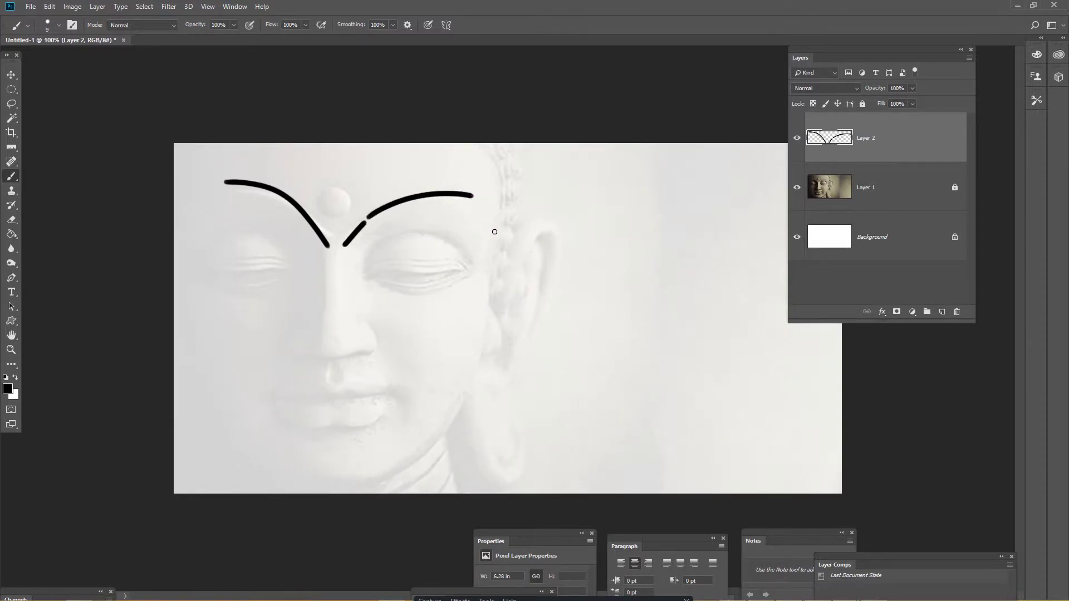
# Step: Trace the upper lid, the lower lid and the crease beneath the right eye with curved black brush strokes
pyautogui.moveTo(363, 271)
pyautogui.mouseDown()
pyautogui.moveTo(389, 238)
pyautogui.moveTo(417, 231)
pyautogui.moveTo(475, 249)
pyautogui.moveTo(491, 283)
pyautogui.mouseUp()
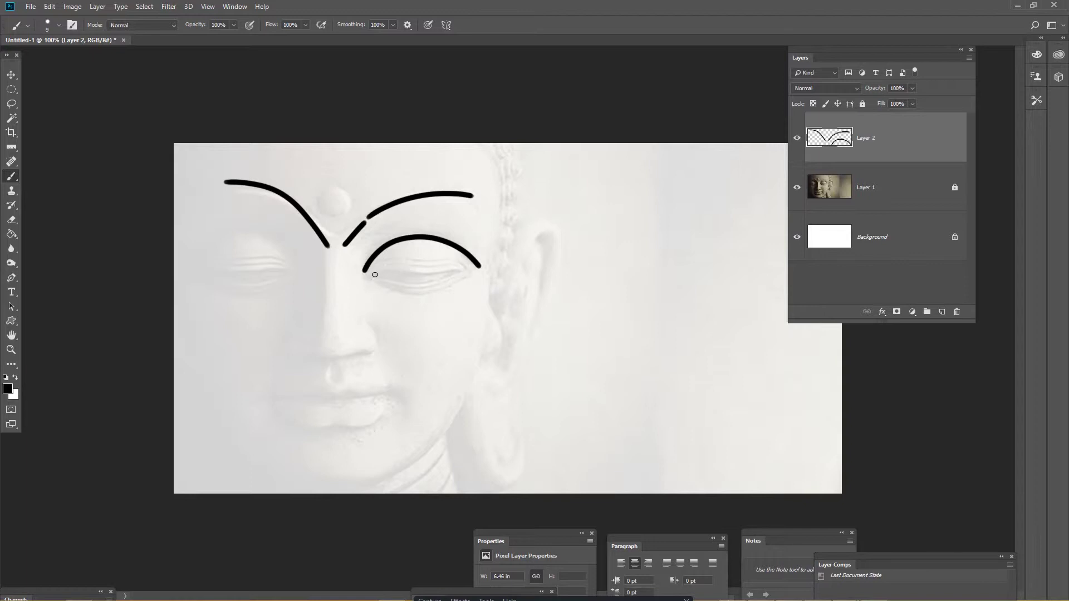
pyautogui.moveTo(366, 281)
pyautogui.mouseDown()
pyautogui.moveTo(385, 271)
pyautogui.moveTo(436, 289)
pyautogui.moveTo(488, 266)
pyautogui.mouseUp()
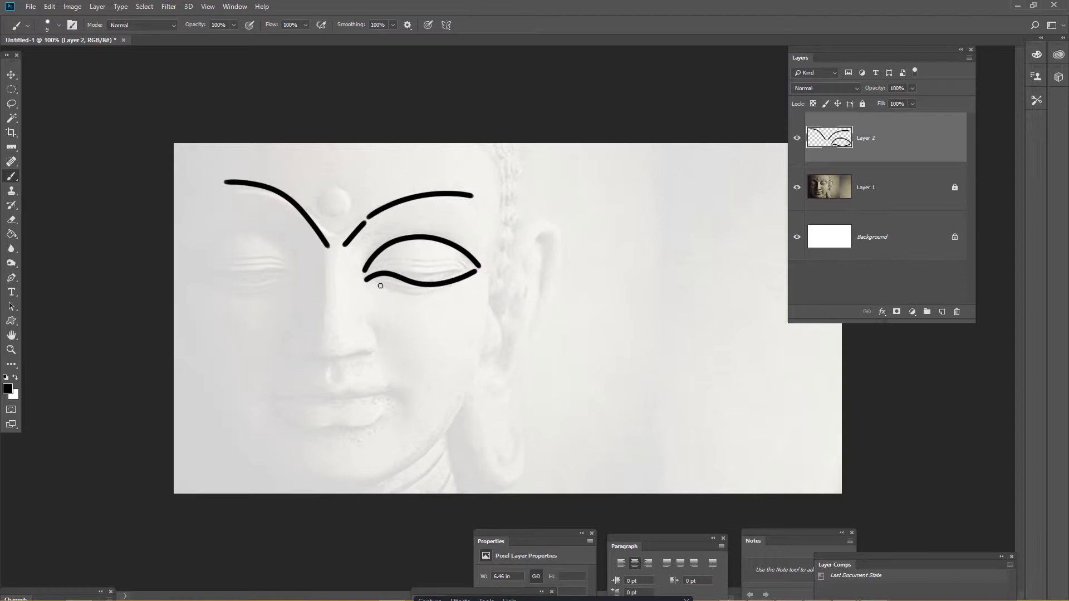
pyautogui.moveTo(380, 285)
pyautogui.mouseDown()
pyautogui.moveTo(429, 302)
pyautogui.moveTo(489, 268)
pyautogui.mouseUp()
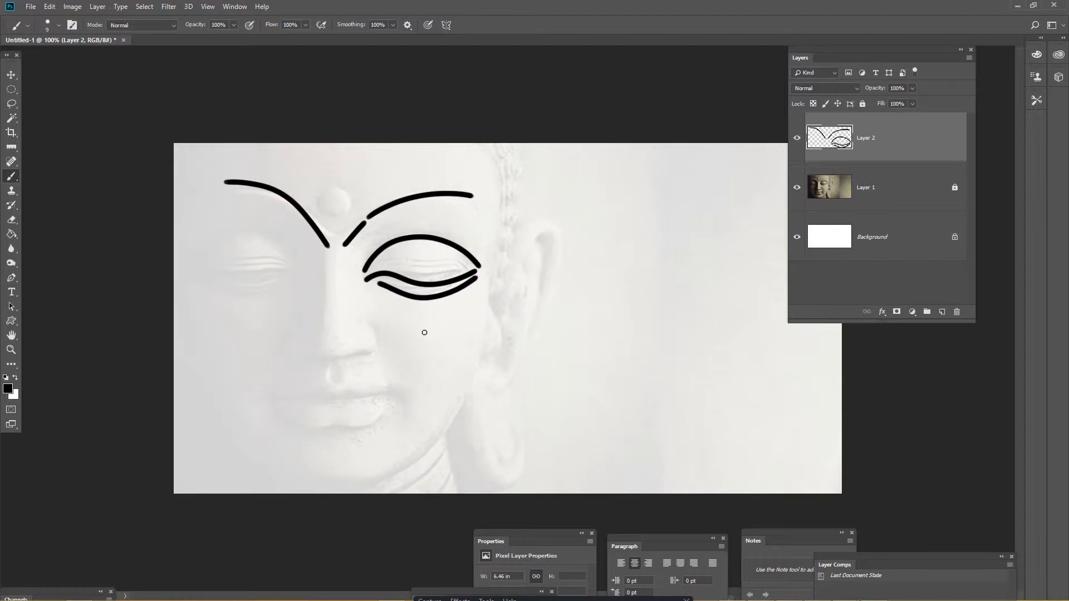
# Step: Trace the nose bridge, nostril and base of the nose, and the jawline from the chin up to the cheek with black brush strokes
pyautogui.moveTo(329, 281)
pyautogui.mouseDown()
pyautogui.moveTo(305, 370)
pyautogui.moveTo(313, 381)
pyautogui.mouseUp()
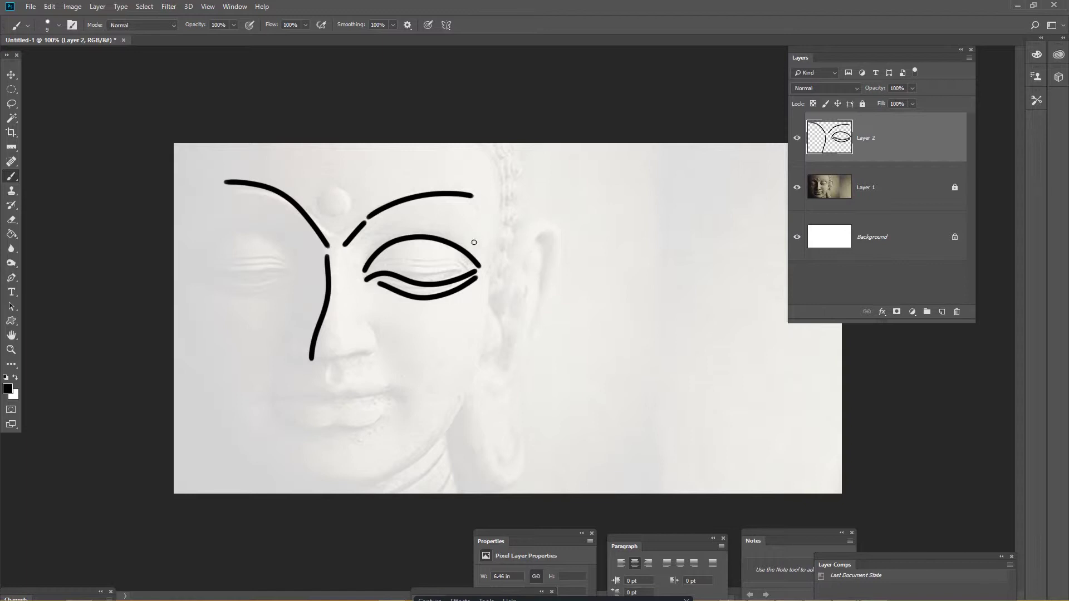
pyautogui.moveTo(321, 358); pyautogui.dragTo(389, 352)
pyautogui.moveTo(362, 307); pyautogui.dragTo(387, 360)
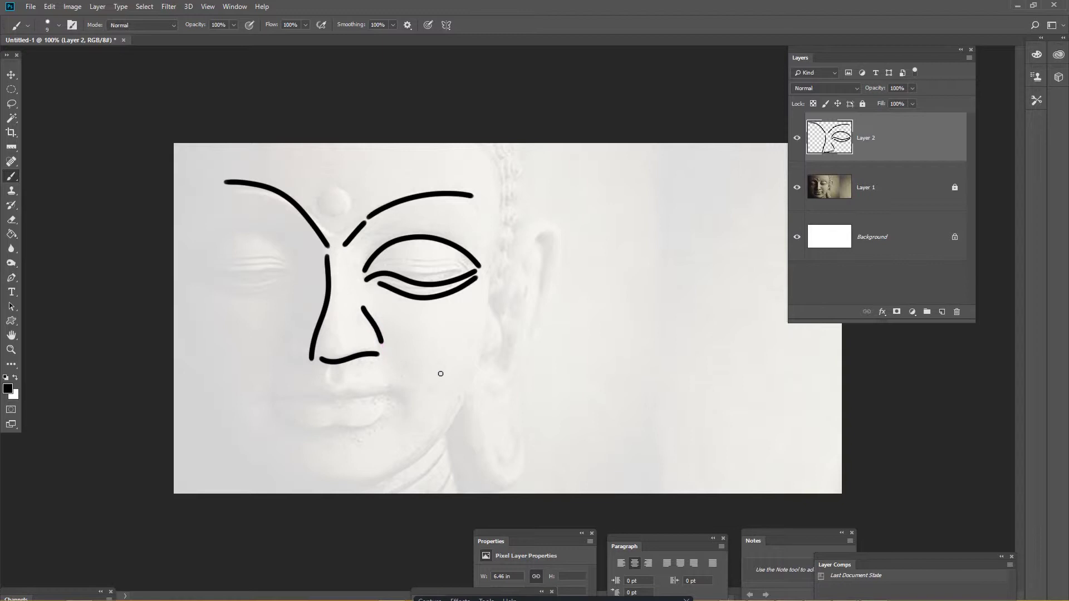
pyautogui.moveTo(343, 478)
pyautogui.mouseDown()
pyautogui.moveTo(384, 480)
pyautogui.moveTo(429, 457)
pyautogui.moveTo(471, 403)
pyautogui.moveTo(493, 326)
pyautogui.mouseUp()
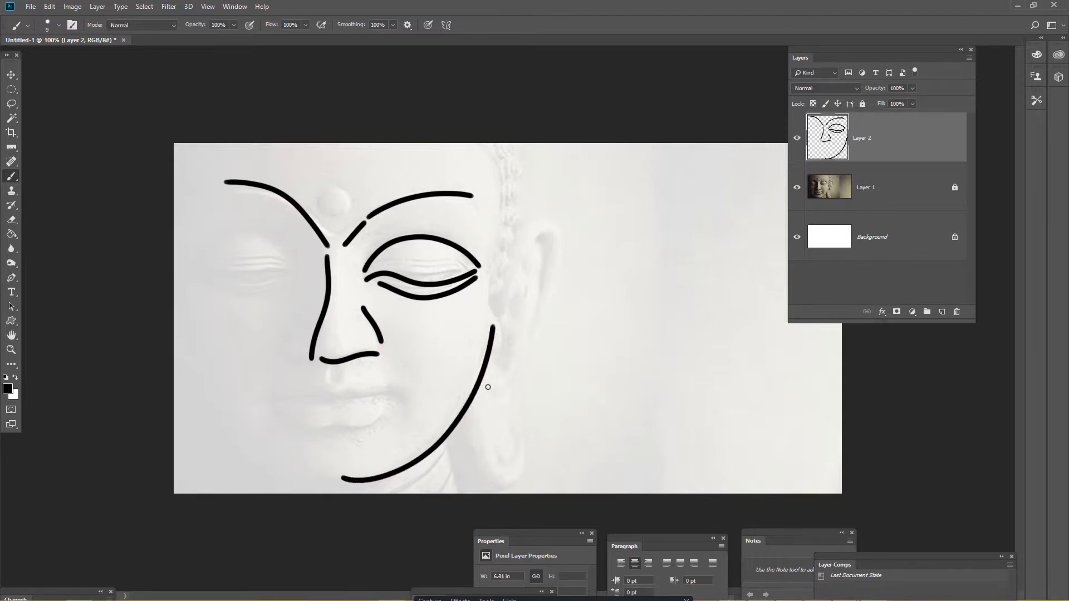
# Step: Draw a curved line from the jaw past the ear, with branches fanning out, a large spiral and offshoots growing from the spiral
pyautogui.moveTo(472, 398)
pyautogui.mouseDown()
pyautogui.moveTo(505, 380)
pyautogui.moveTo(529, 333)
pyautogui.moveTo(529, 200)
pyautogui.mouseUp()
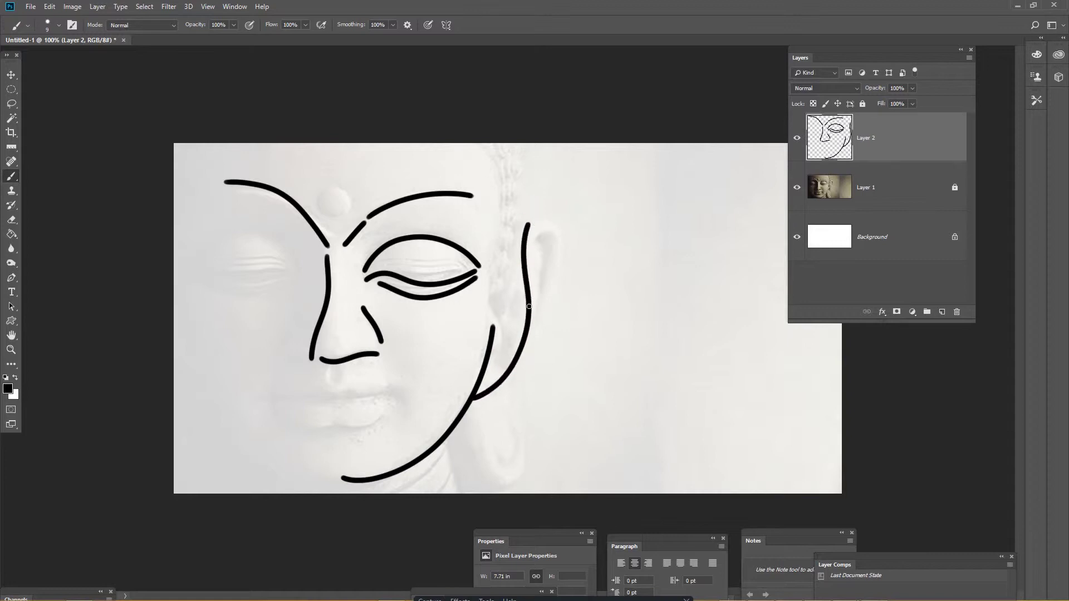
pyautogui.moveTo(531, 300)
pyautogui.mouseDown()
pyautogui.moveTo(532, 253)
pyautogui.moveTo(576, 209)
pyautogui.moveTo(597, 210)
pyautogui.mouseUp()
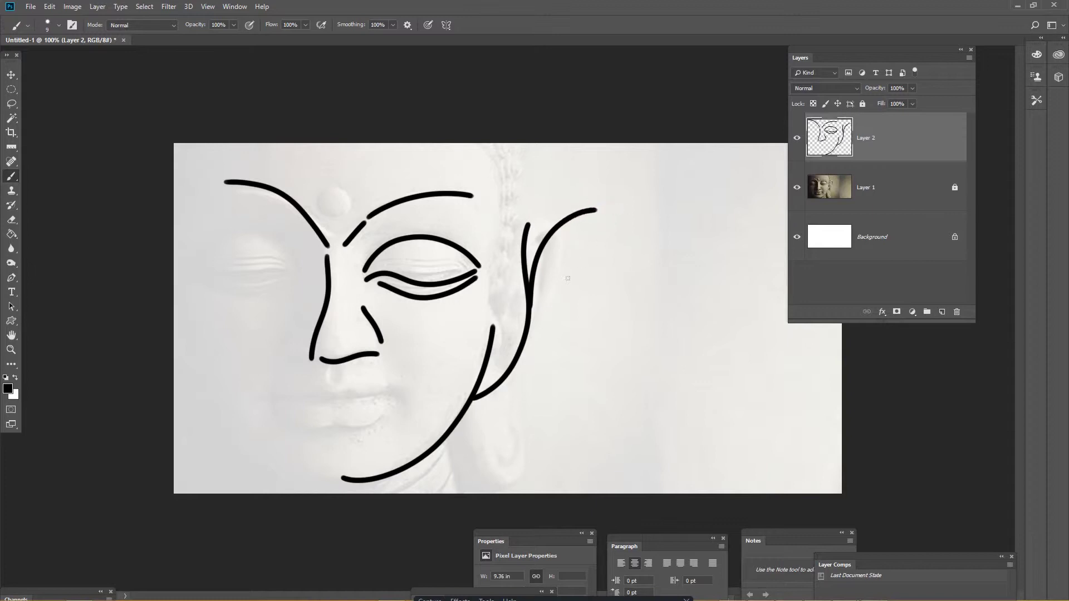
pyautogui.moveTo(529, 330)
pyautogui.mouseDown()
pyautogui.moveTo(564, 270)
pyautogui.moveTo(595, 252)
pyautogui.moveTo(645, 254)
pyautogui.mouseUp()
pyautogui.moveTo(522, 348)
pyautogui.mouseDown()
pyautogui.moveTo(573, 297)
pyautogui.moveTo(675, 282)
pyautogui.moveTo(690, 340)
pyautogui.moveTo(671, 379)
pyautogui.moveTo(640, 391)
pyautogui.moveTo(599, 365)
pyautogui.moveTo(600, 319)
pyautogui.moveTo(633, 297)
pyautogui.moveTo(662, 300)
pyautogui.moveTo(674, 354)
pyautogui.moveTo(657, 372)
pyautogui.moveTo(632, 376)
pyautogui.moveTo(611, 356)
pyautogui.moveTo(612, 328)
pyautogui.moveTo(627, 311)
pyautogui.moveTo(648, 315)
pyautogui.moveTo(662, 328)
pyautogui.moveTo(659, 350)
pyautogui.moveTo(643, 360)
pyautogui.mouseUp()
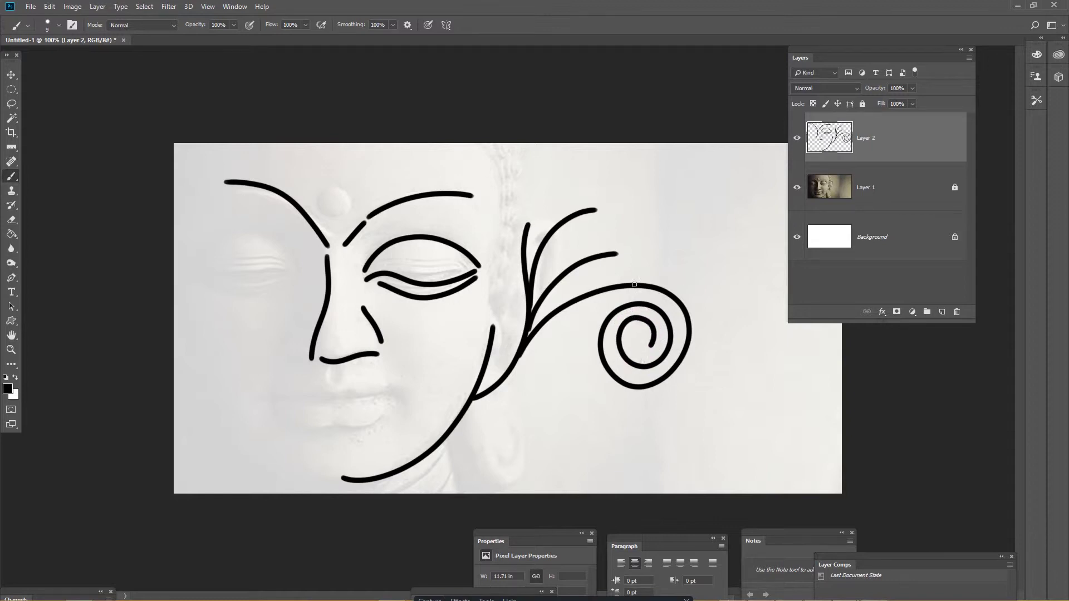
pyautogui.moveTo(657, 282)
pyautogui.mouseDown()
pyautogui.moveTo(718, 230)
pyautogui.moveTo(739, 189)
pyautogui.mouseUp()
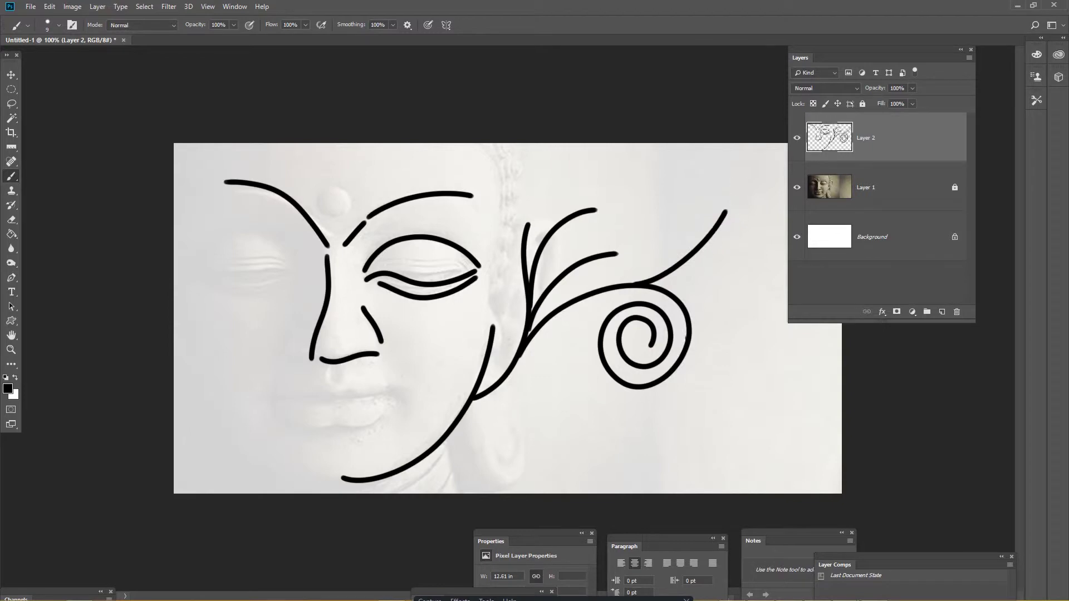
pyautogui.moveTo(670, 376)
pyautogui.mouseDown()
pyautogui.moveTo(707, 359)
pyautogui.moveTo(737, 365)
pyautogui.moveTo(769, 389)
pyautogui.moveTo(775, 411)
pyautogui.moveTo(730, 406)
pyautogui.moveTo(734, 443)
pyautogui.moveTo(757, 466)
pyautogui.moveTo(796, 472)
pyautogui.mouseUp()
# Step: Trace the line between the lips and draw four curved strokes for the lids and creases of the left eye
pyautogui.moveTo(276, 393); pyautogui.dragTo(427, 393)
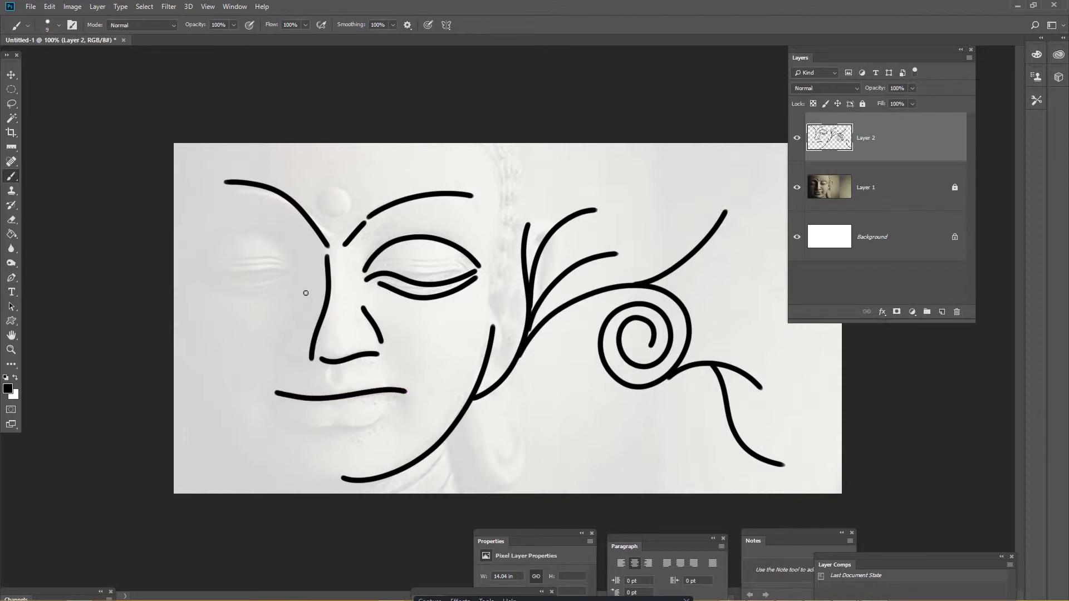
pyautogui.moveTo(202, 266)
pyautogui.mouseDown()
pyautogui.moveTo(303, 271)
pyautogui.moveTo(314, 282)
pyautogui.mouseUp()
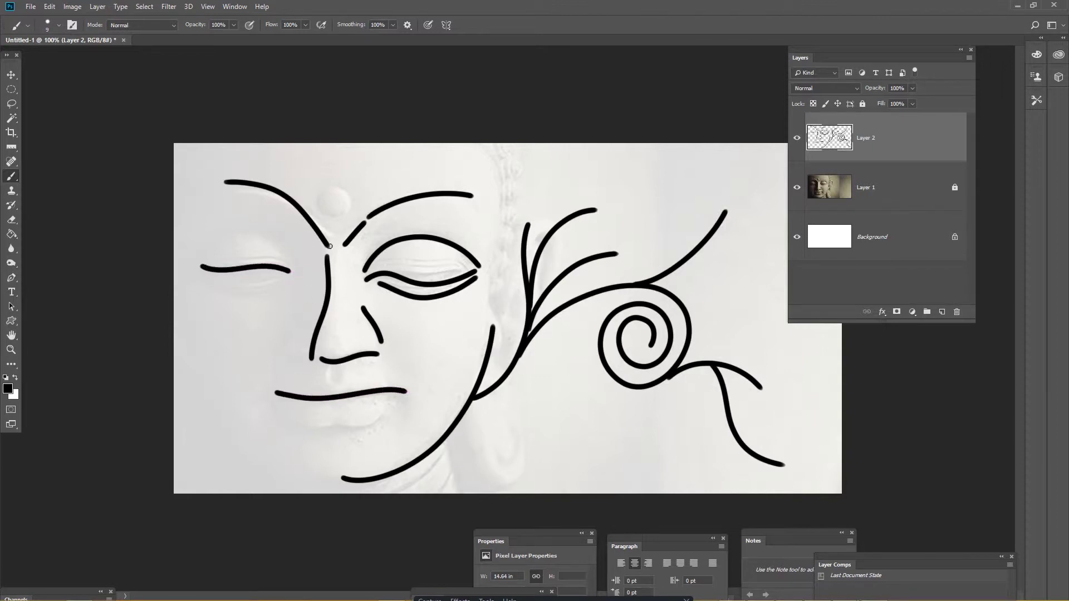
pyautogui.moveTo(207, 241)
pyautogui.mouseDown()
pyautogui.moveTo(269, 248)
pyautogui.moveTo(304, 273)
pyautogui.mouseUp()
pyautogui.moveTo(223, 293)
pyautogui.mouseDown()
pyautogui.moveTo(277, 289)
pyautogui.moveTo(305, 272)
pyautogui.mouseUp()
pyautogui.moveTo(192, 325)
pyautogui.mouseDown()
pyautogui.moveTo(239, 327)
pyautogui.moveTo(289, 299)
pyautogui.moveTo(301, 277)
pyautogui.mouseUp()
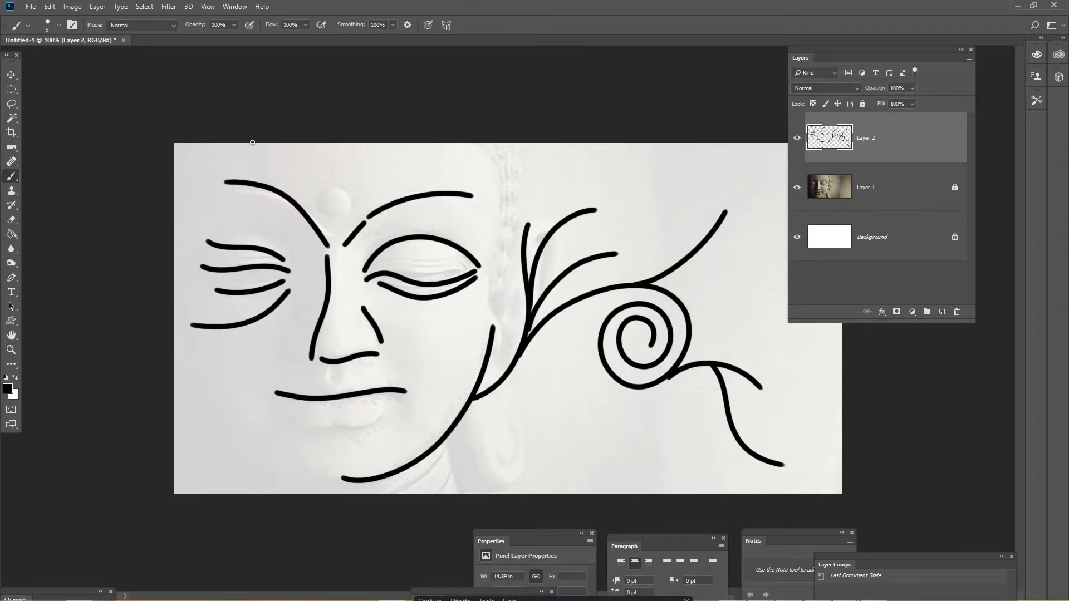
# Step: Draw three curved lines rising from the left eyebrow across the forehead and two wavy lines from the mouth to the lower-left canvas edge
pyautogui.moveTo(252, 145)
pyautogui.mouseDown()
pyautogui.moveTo(311, 229)
pyautogui.moveTo(313, 139)
pyautogui.moveTo(334, 100)
pyautogui.mouseUp()
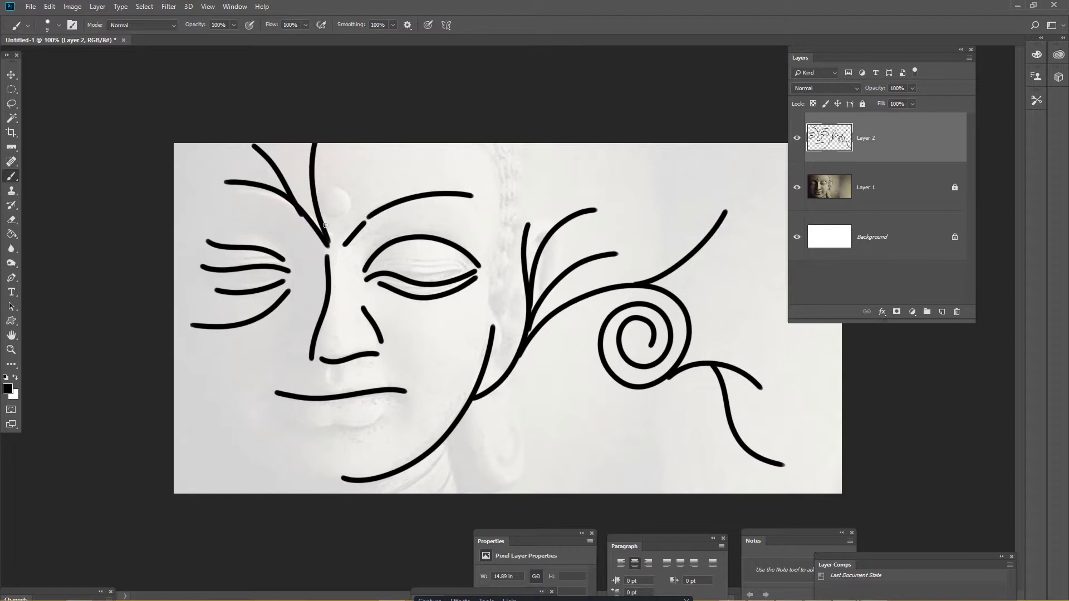
pyautogui.moveTo(325, 225)
pyautogui.mouseDown()
pyautogui.moveTo(328, 167)
pyautogui.moveTo(359, 127)
pyautogui.moveTo(384, 120)
pyautogui.mouseUp()
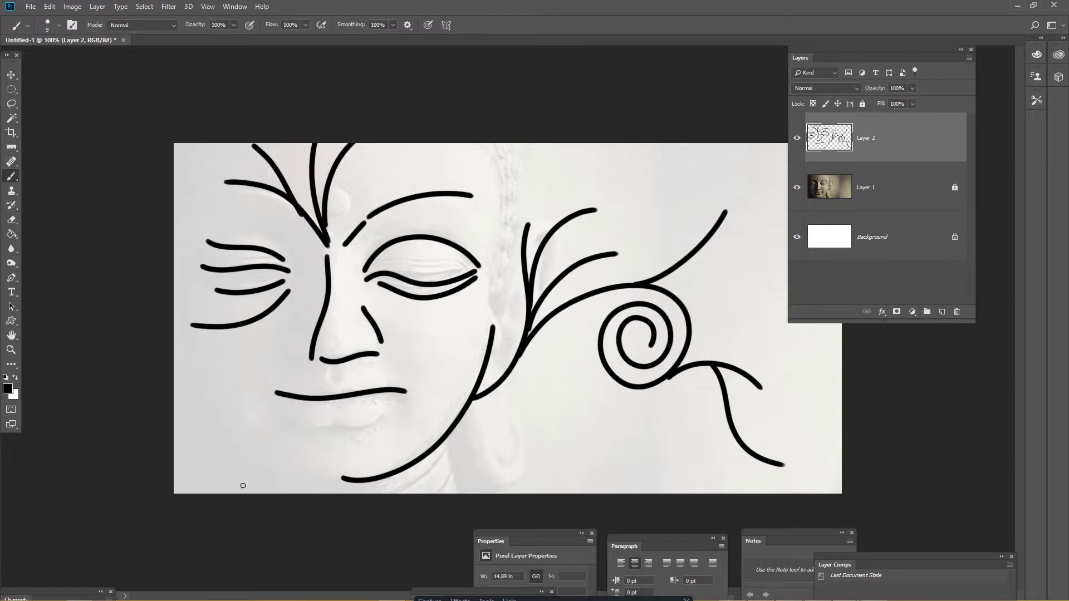
pyautogui.moveTo(159, 491)
pyautogui.mouseDown()
pyautogui.moveTo(218, 436)
pyautogui.moveTo(267, 442)
pyautogui.moveTo(298, 430)
pyautogui.moveTo(332, 391)
pyautogui.mouseUp()
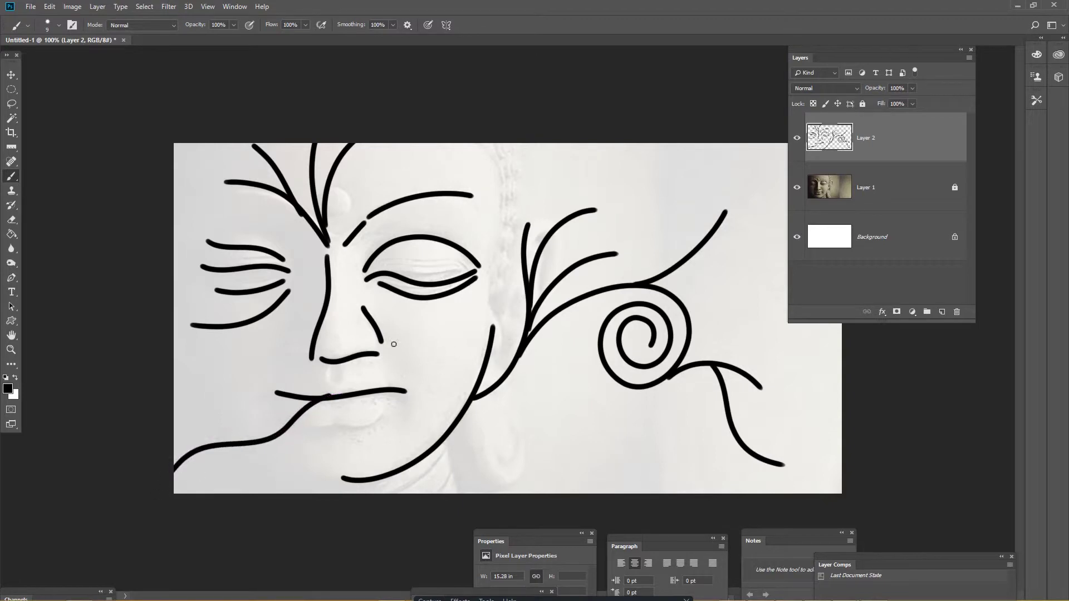
pyautogui.moveTo(212, 502)
pyautogui.mouseDown()
pyautogui.moveTo(224, 478)
pyautogui.moveTo(297, 455)
pyautogui.moveTo(327, 426)
pyautogui.moveTo(350, 384)
pyautogui.mouseUp()
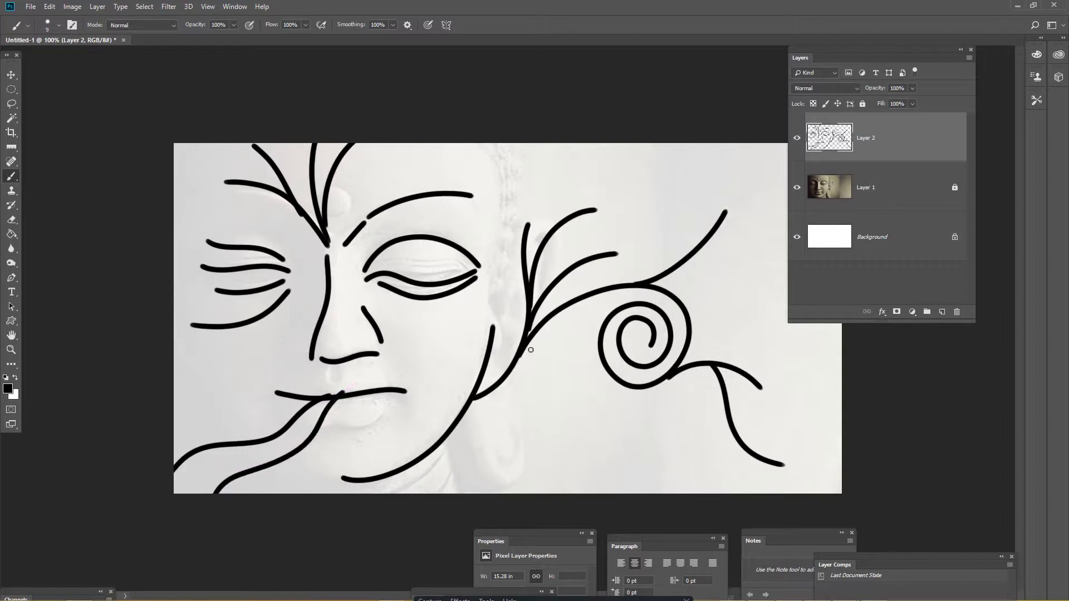
# Step: Trace the neck line below the jaw, the lower lip and the side of the face from forehead to cheek
pyautogui.moveTo(448, 459); pyautogui.dragTo(474, 501)
pyautogui.moveTo(326, 427)
pyautogui.mouseDown()
pyautogui.moveTo(373, 425)
pyautogui.moveTo(410, 393)
pyautogui.mouseUp()
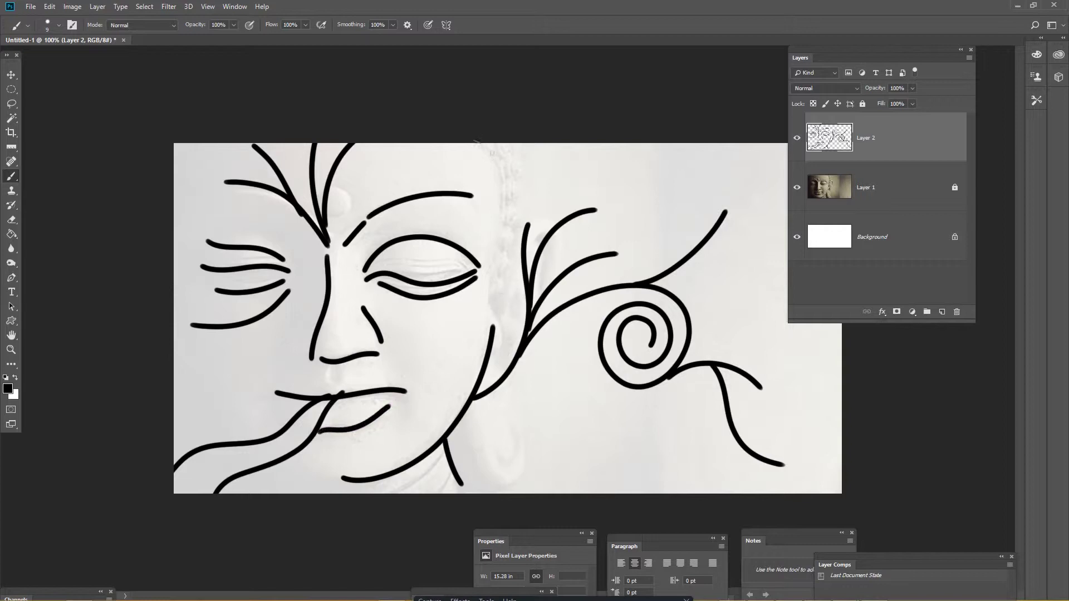
pyautogui.moveTo(492, 152)
pyautogui.mouseDown()
pyautogui.moveTo(505, 175)
pyautogui.moveTo(488, 268)
pyautogui.moveTo(504, 332)
pyautogui.mouseUp()
# Step: Add long branches sweeping from the temple to the upper-right canvas edges and one from the jaw to the lower canvas edge
pyautogui.moveTo(502, 196)
pyautogui.mouseDown()
pyautogui.moveTo(531, 153)
pyautogui.moveTo(569, 136)
pyautogui.moveTo(594, 148)
pyautogui.moveTo(533, 175)
pyautogui.moveTo(679, 168)
pyautogui.moveTo(785, 140)
pyautogui.mouseUp()
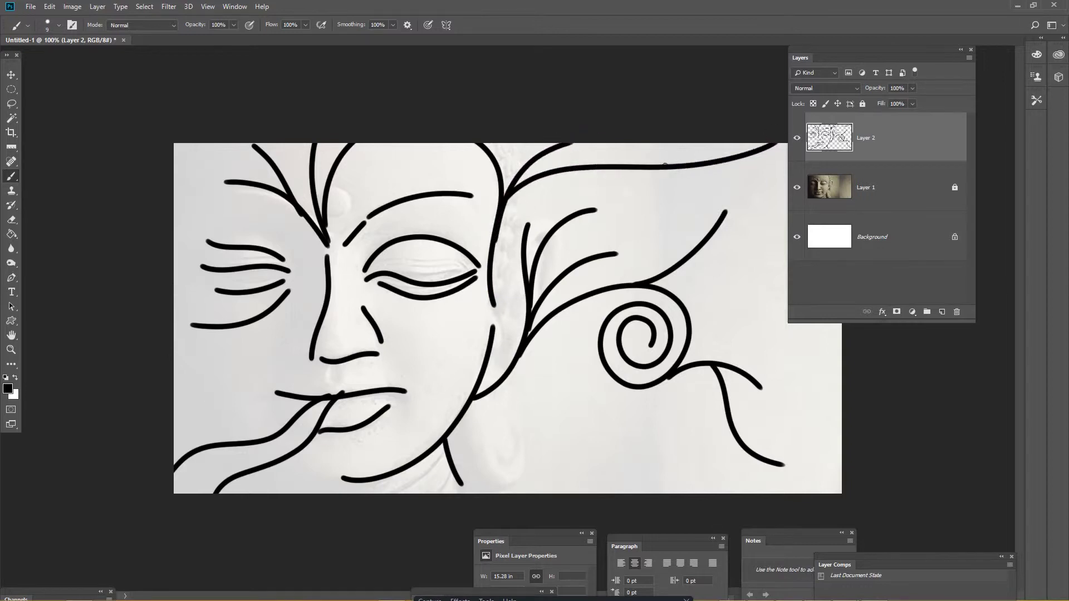
pyautogui.moveTo(656, 167); pyautogui.dragTo(828, 237)
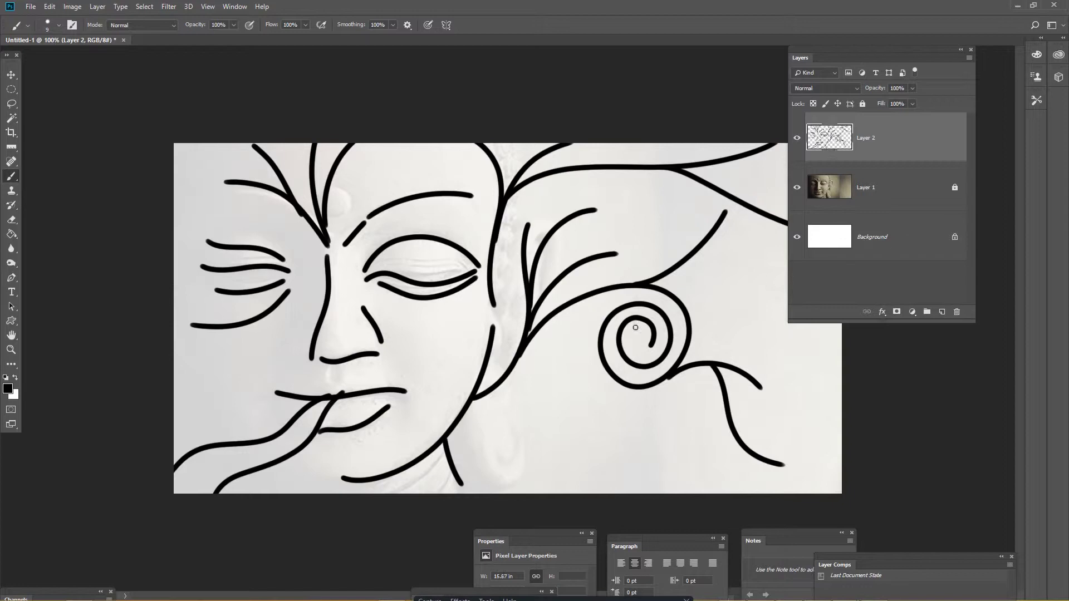
pyautogui.moveTo(496, 388)
pyautogui.mouseDown()
pyautogui.moveTo(555, 390)
pyautogui.moveTo(621, 476)
pyautogui.moveTo(680, 497)
pyautogui.mouseUp()
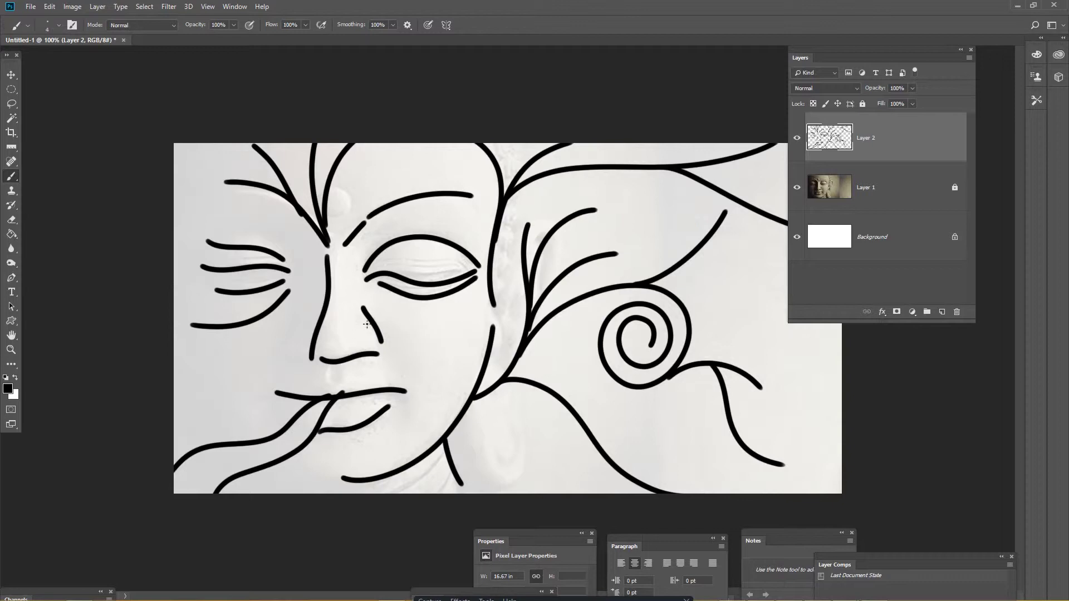
# Step: Draw thin wavy lines with a 4 px brush across the right cheek, from the nose and mouth toward the face edge
pyautogui.moveTo(378, 318)
pyautogui.mouseDown()
pyautogui.moveTo(393, 305)
pyautogui.moveTo(457, 297)
pyautogui.moveTo(482, 272)
pyautogui.moveTo(465, 280)
pyautogui.mouseUp()
pyautogui.moveTo(388, 326)
pyautogui.mouseDown()
pyautogui.moveTo(465, 312)
pyautogui.moveTo(481, 258)
pyautogui.moveTo(466, 280)
pyautogui.mouseUp()
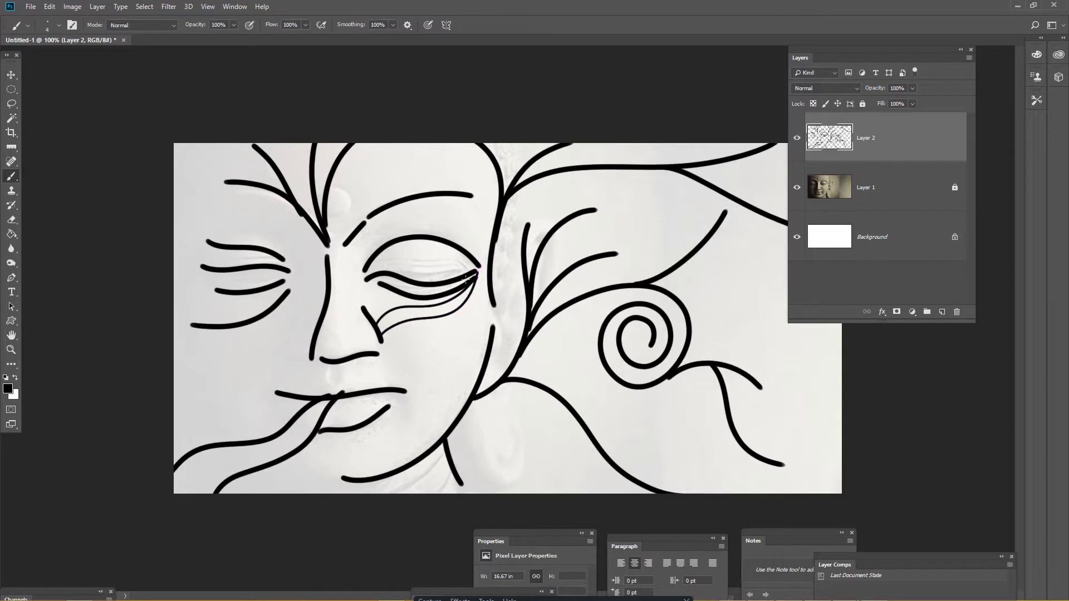
pyautogui.moveTo(387, 355)
pyautogui.mouseDown()
pyautogui.moveTo(415, 328)
pyautogui.moveTo(490, 301)
pyautogui.moveTo(500, 270)
pyautogui.mouseUp()
pyautogui.moveTo(396, 386)
pyautogui.mouseDown()
pyautogui.moveTo(451, 340)
pyautogui.moveTo(515, 329)
pyautogui.mouseUp()
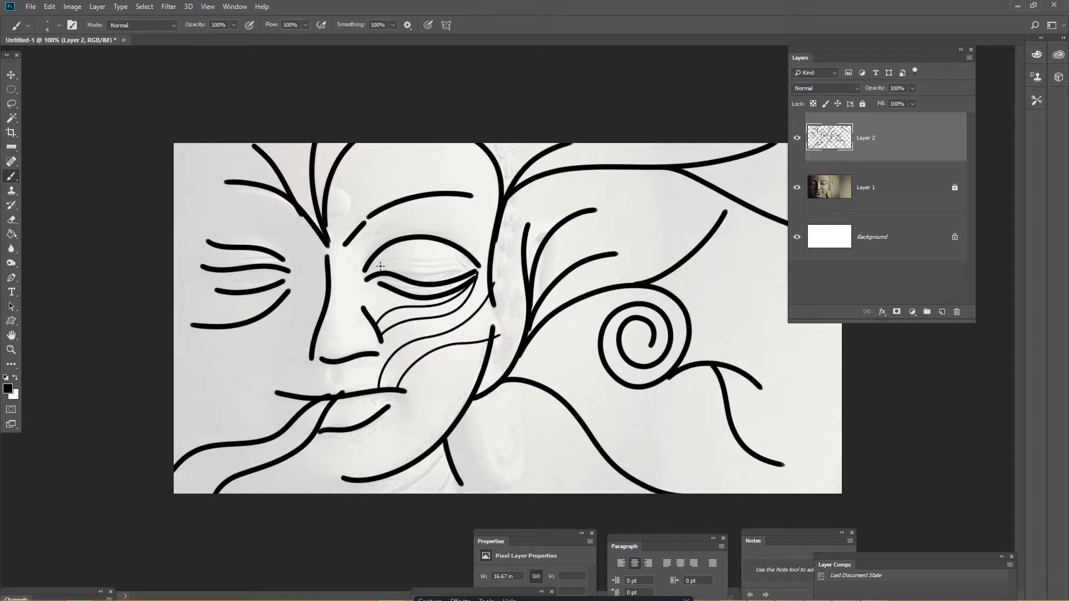
# Step: Add thin curved detail strokes on the right eyelid, beneath the eyebrow, beside the nostril and from the mouth corner to the jaw
pyautogui.moveTo(383, 253)
pyautogui.mouseDown()
pyautogui.moveTo(492, 248)
pyautogui.moveTo(478, 274)
pyautogui.mouseUp()
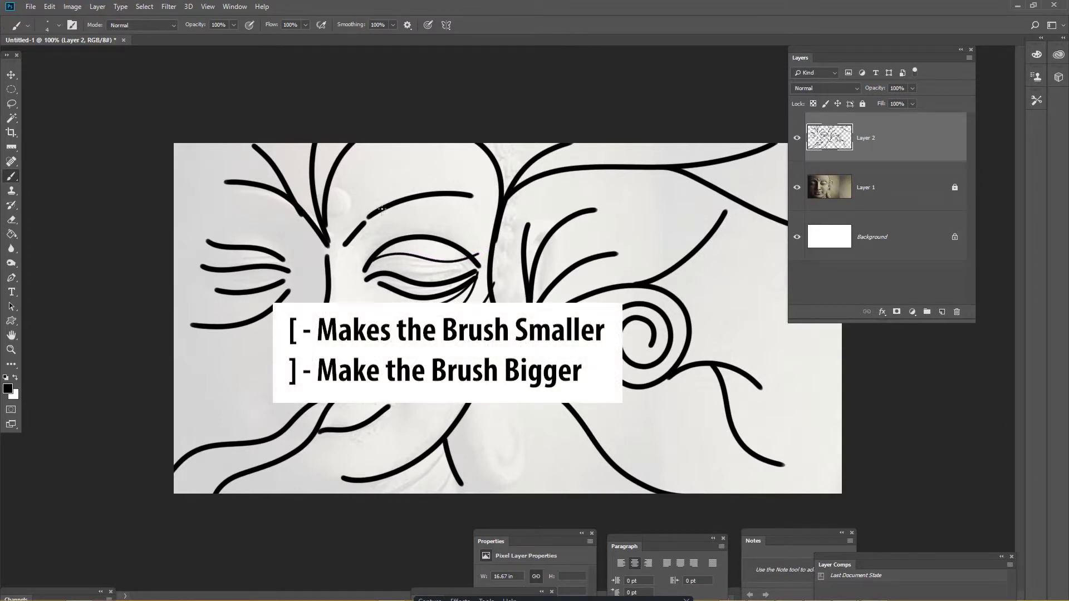
pyautogui.moveTo(431, 203)
pyautogui.mouseDown()
pyautogui.moveTo(501, 229)
pyautogui.moveTo(518, 222)
pyautogui.moveTo(507, 224)
pyautogui.mouseUp()
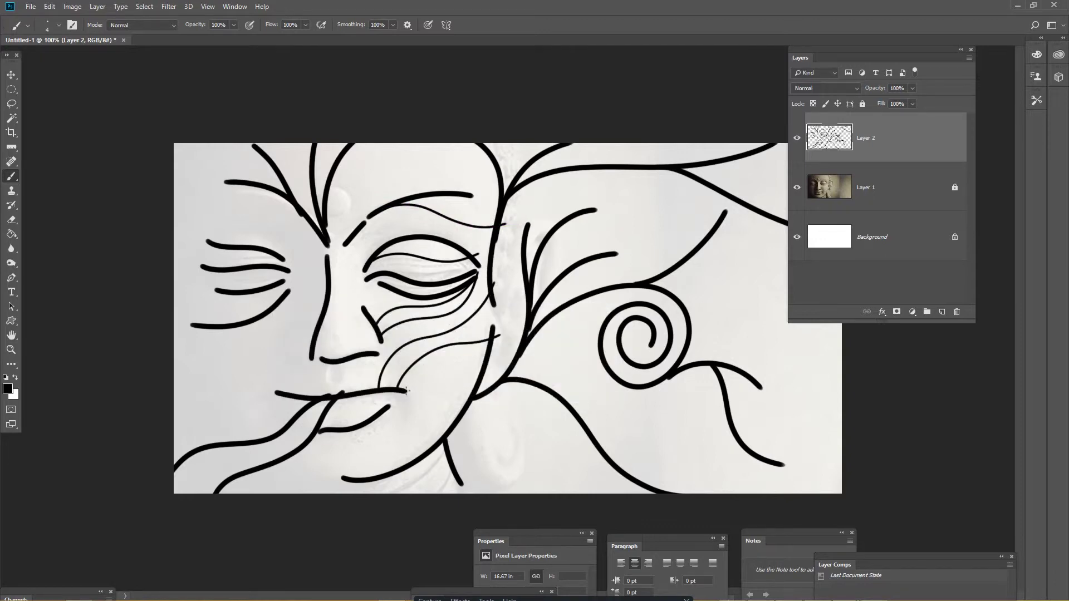
pyautogui.moveTo(408, 383)
pyautogui.mouseDown()
pyautogui.moveTo(465, 361)
pyautogui.moveTo(501, 393)
pyautogui.mouseUp()
pyautogui.moveTo(368, 312); pyautogui.dragTo(425, 279)
pyautogui.moveTo(407, 216); pyautogui.dragTo(489, 218)
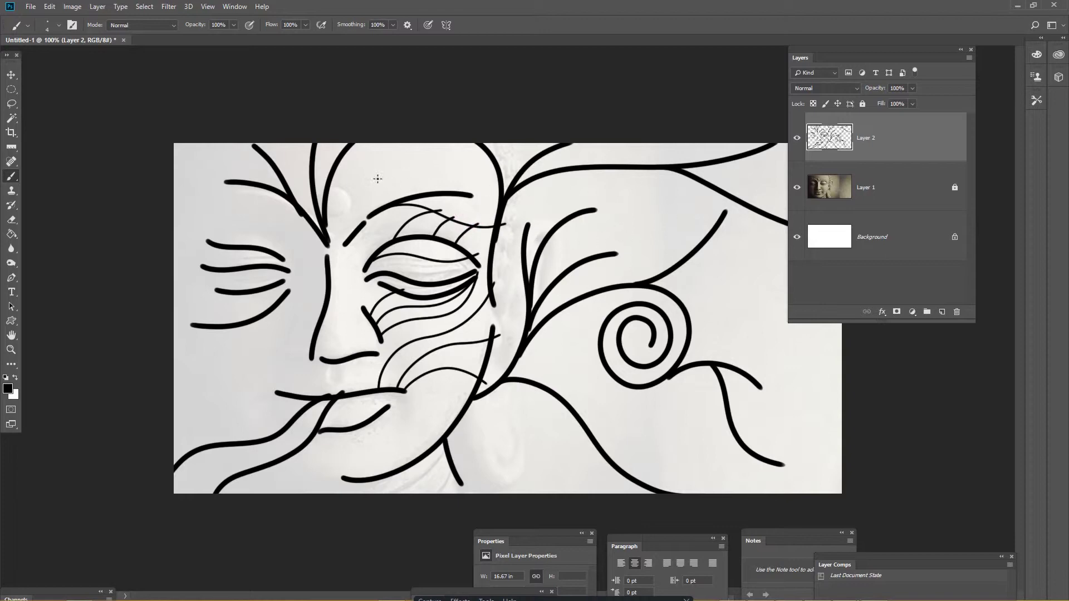
# Step: Add thin curved strokes rising from the right eyebrow across the forehead to the upper canvas edge
pyautogui.moveTo(384, 203)
pyautogui.mouseDown()
pyautogui.moveTo(413, 165)
pyautogui.moveTo(419, 105)
pyautogui.mouseUp()
pyautogui.moveTo(441, 174); pyautogui.dragTo(453, 119)
pyautogui.moveTo(439, 180)
pyautogui.mouseDown()
pyautogui.moveTo(483, 150)
pyautogui.moveTo(515, 162)
pyautogui.moveTo(568, 104)
pyautogui.mouseUp()
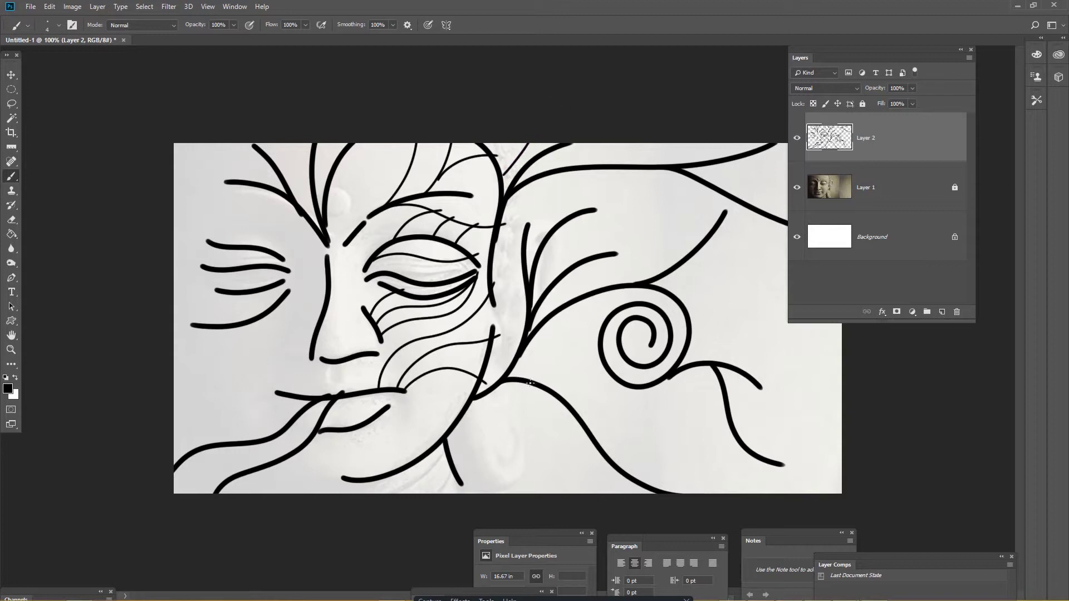
# Step: Add thin curved strokes branching below the ear and across the lower-right area, plus two from the mouth corner down to the jaw
pyautogui.moveTo(531, 382); pyautogui.dragTo(573, 526)
pyautogui.moveTo(551, 428)
pyautogui.mouseDown()
pyautogui.moveTo(569, 473)
pyautogui.moveTo(621, 526)
pyautogui.mouseUp()
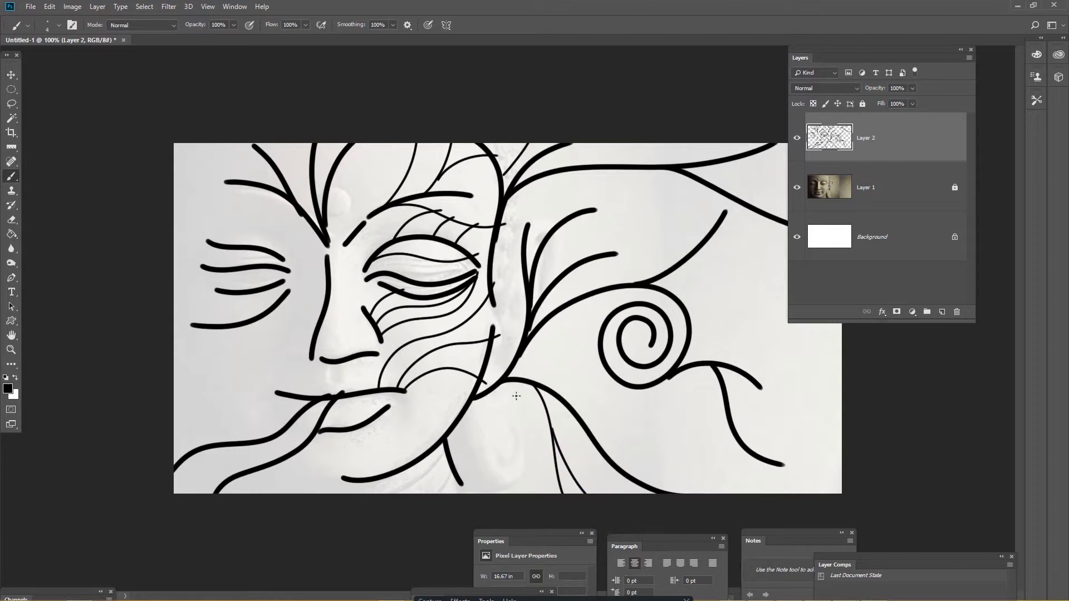
pyautogui.moveTo(456, 420)
pyautogui.mouseDown()
pyautogui.moveTo(490, 422)
pyautogui.moveTo(565, 508)
pyautogui.moveTo(640, 532)
pyautogui.mouseUp()
pyautogui.moveTo(572, 411)
pyautogui.mouseDown()
pyautogui.moveTo(646, 452)
pyautogui.moveTo(777, 450)
pyautogui.mouseUp()
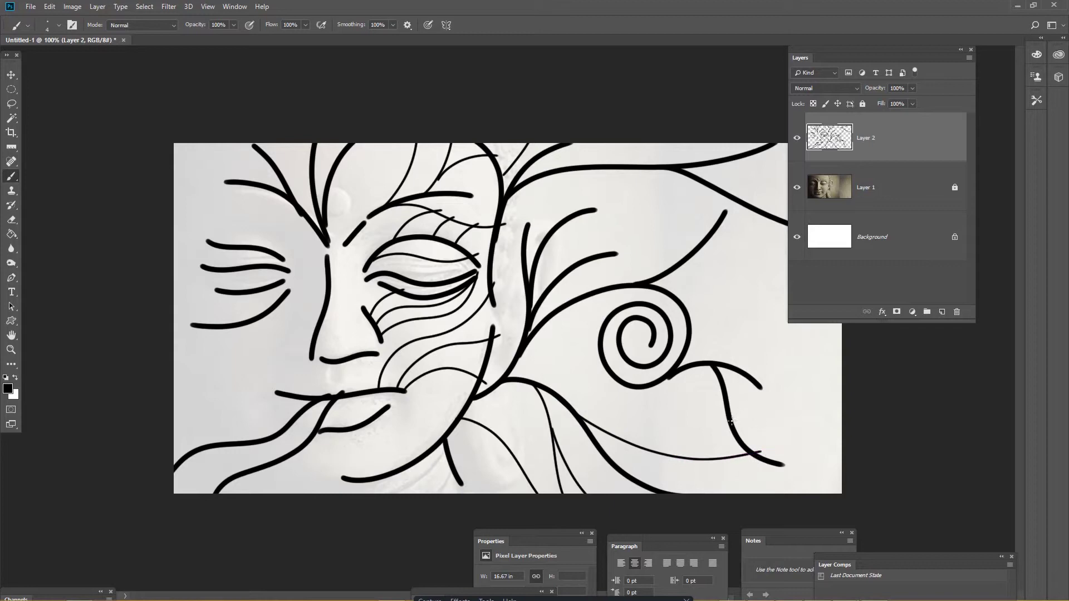
pyautogui.moveTo(732, 421)
pyautogui.mouseDown()
pyautogui.moveTo(801, 443)
pyautogui.moveTo(891, 415)
pyautogui.moveTo(925, 381)
pyautogui.mouseUp()
pyautogui.moveTo(449, 394); pyautogui.dragTo(452, 449)
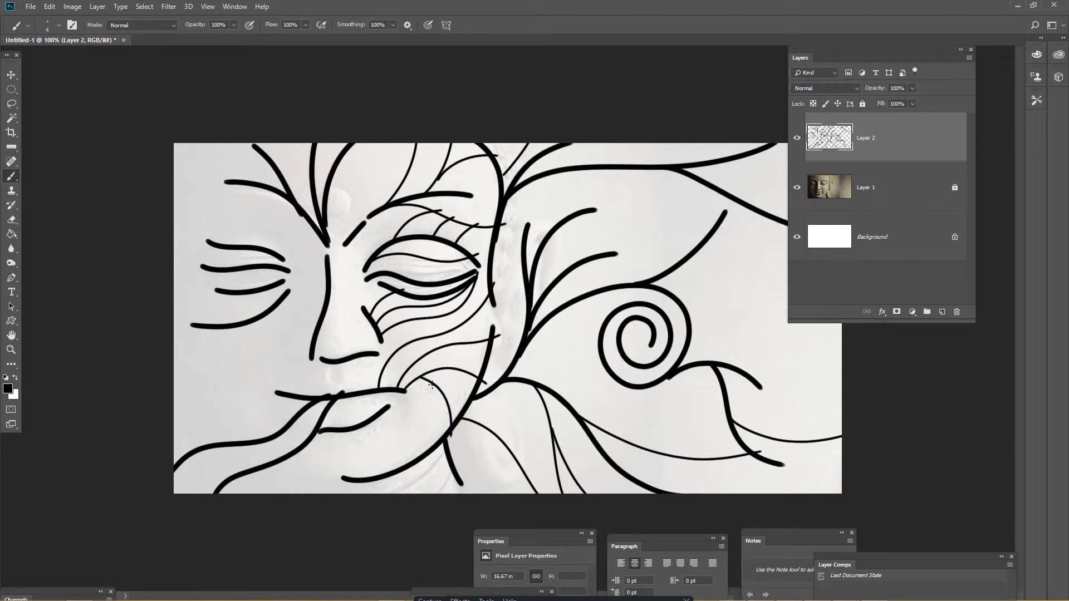
pyautogui.moveTo(432, 385)
pyautogui.mouseDown()
pyautogui.moveTo(426, 451)
pyautogui.moveTo(396, 485)
pyautogui.mouseUp()
# Step: At 200% zoom, draw short curved cross strokes with a 2 px brush between the wavy lines on the right cheek
pyautogui.keyDown('ctrl'); pyautogui.click(477, 304); pyautogui.keyUp('ctrl')
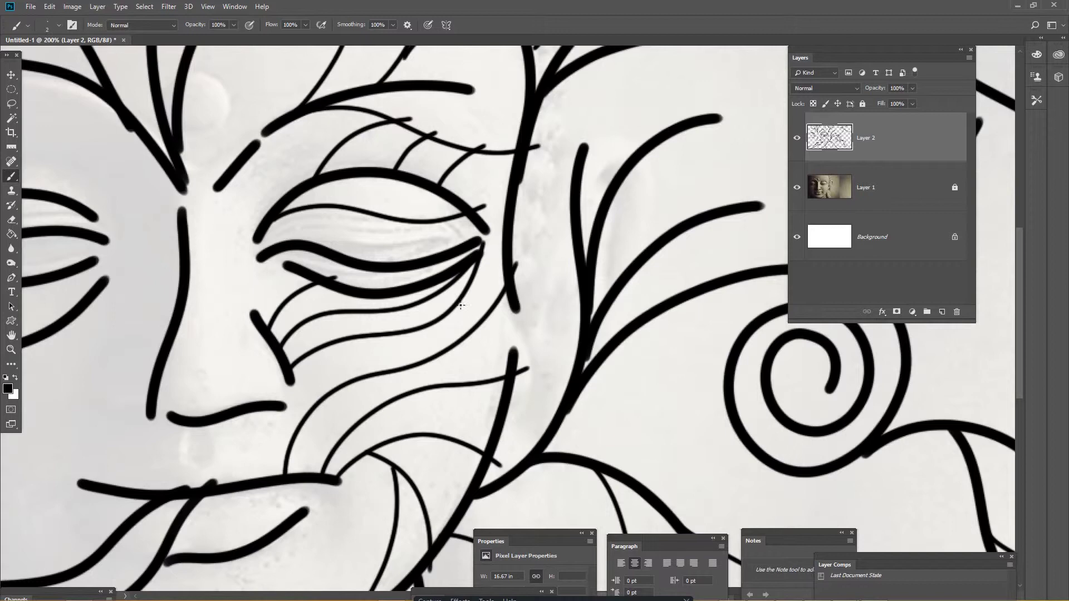
pyautogui.moveTo(472, 316); pyautogui.dragTo(463, 365)
pyautogui.moveTo(467, 291)
pyautogui.mouseDown()
pyautogui.moveTo(486, 305)
pyautogui.moveTo(485, 323)
pyautogui.moveTo(472, 324)
pyautogui.moveTo(434, 383)
pyautogui.mouseUp()
pyautogui.moveTo(391, 334)
pyautogui.mouseDown()
pyautogui.moveTo(411, 350)
pyautogui.moveTo(403, 381)
pyautogui.moveTo(389, 394)
pyautogui.moveTo(355, 396)
pyautogui.moveTo(338, 418)
pyautogui.mouseUp()
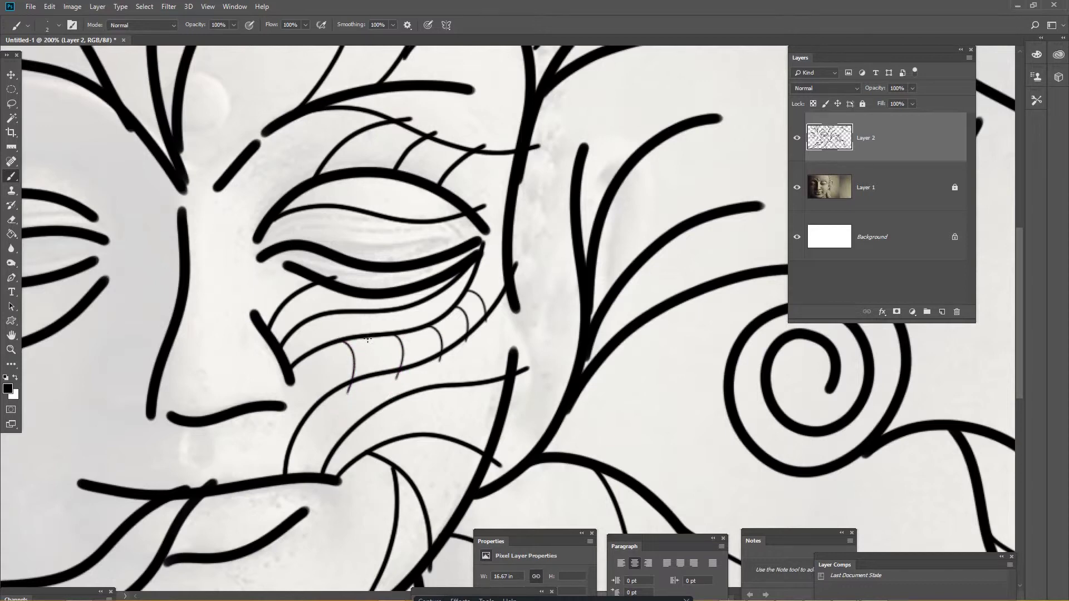
pyautogui.moveTo(370, 338); pyautogui.dragTo(365, 413)
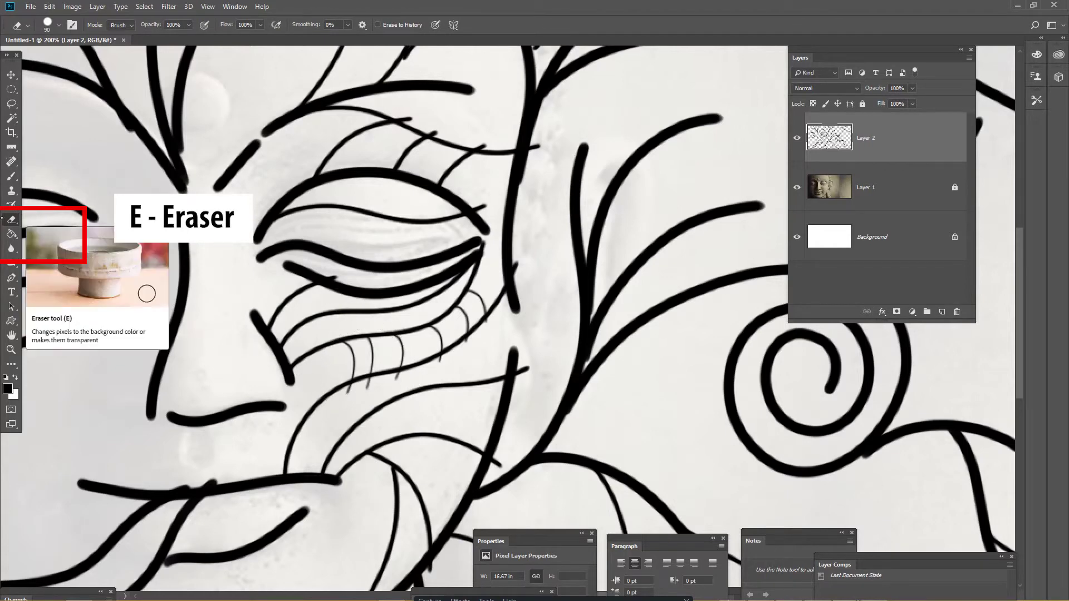
# Step: Erase the overshooting line ends on the right cheek, eyelid, below the eyebrow and at the left eyebrow using the Eraser tool at 10 px
pyautogui.rightClick(10, 219)
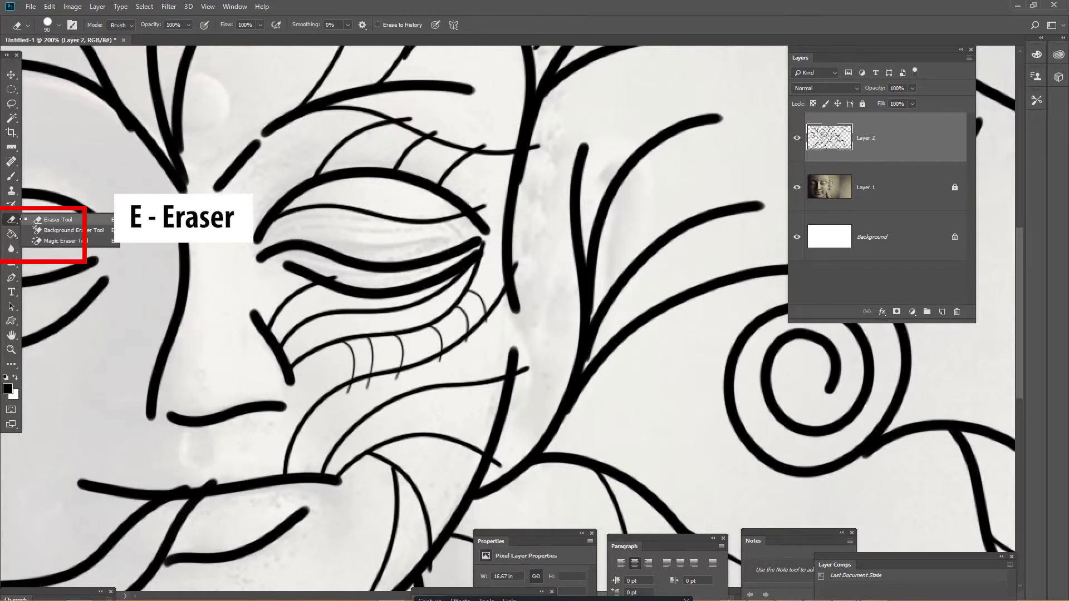
pyautogui.click(55, 220)
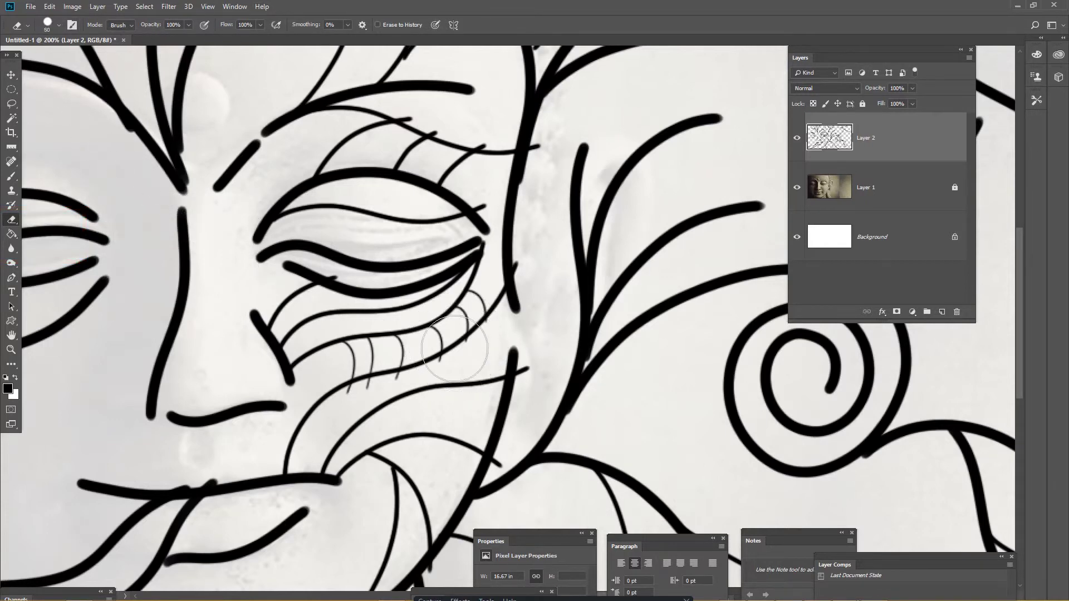
pyautogui.press('[')
pyautogui.press('[')
pyautogui.press('[')
pyautogui.press('[')
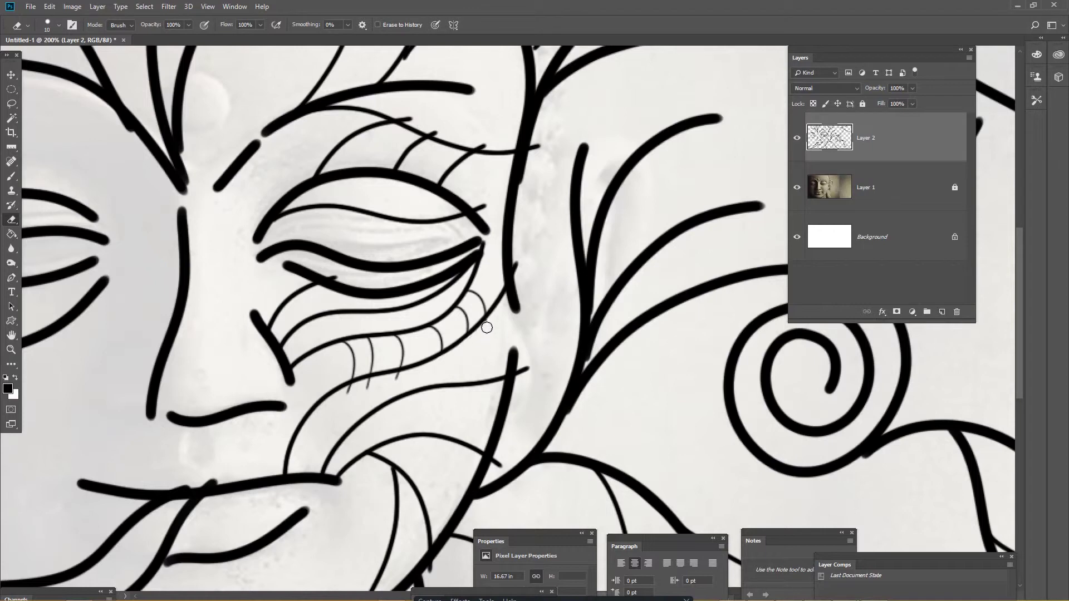
pyautogui.moveTo(349, 396)
pyautogui.mouseDown()
pyautogui.moveTo(370, 379)
pyautogui.moveTo(401, 378)
pyautogui.mouseUp()
pyautogui.moveTo(478, 200)
pyautogui.mouseDown()
pyautogui.moveTo(486, 211)
pyautogui.moveTo(484, 200)
pyautogui.mouseUp()
pyautogui.moveTo(482, 140); pyautogui.dragTo(401, 112)
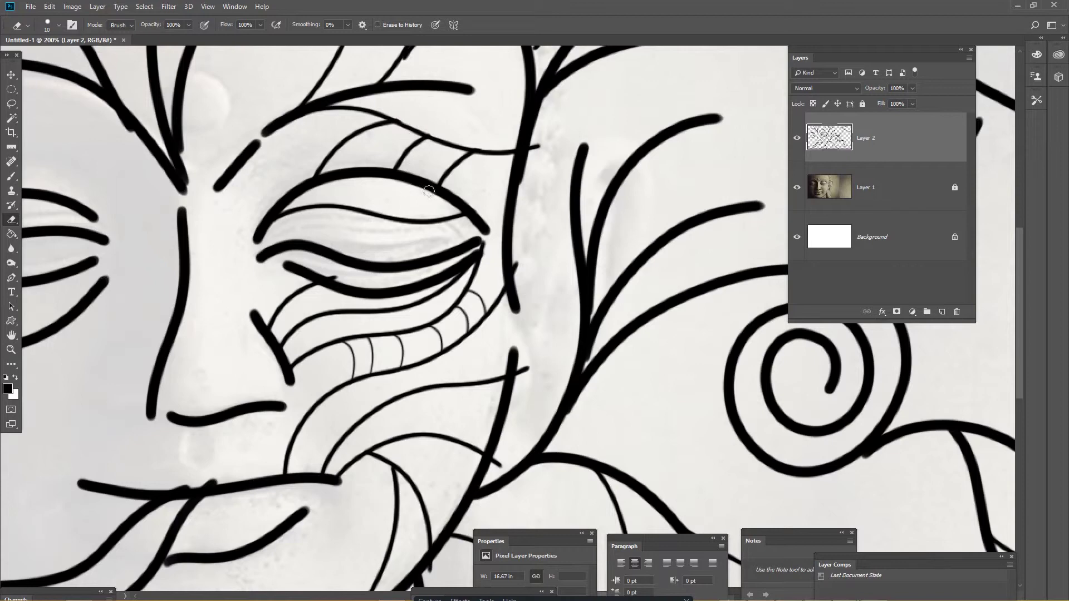
pyautogui.moveTo(344, 273)
pyautogui.mouseDown()
pyautogui.moveTo(330, 272)
pyautogui.moveTo(343, 276)
pyautogui.mouseUp()
pyautogui.moveTo(123, 127)
pyautogui.mouseDown()
pyautogui.moveTo(130, 144)
pyautogui.moveTo(114, 121)
pyautogui.mouseUp()
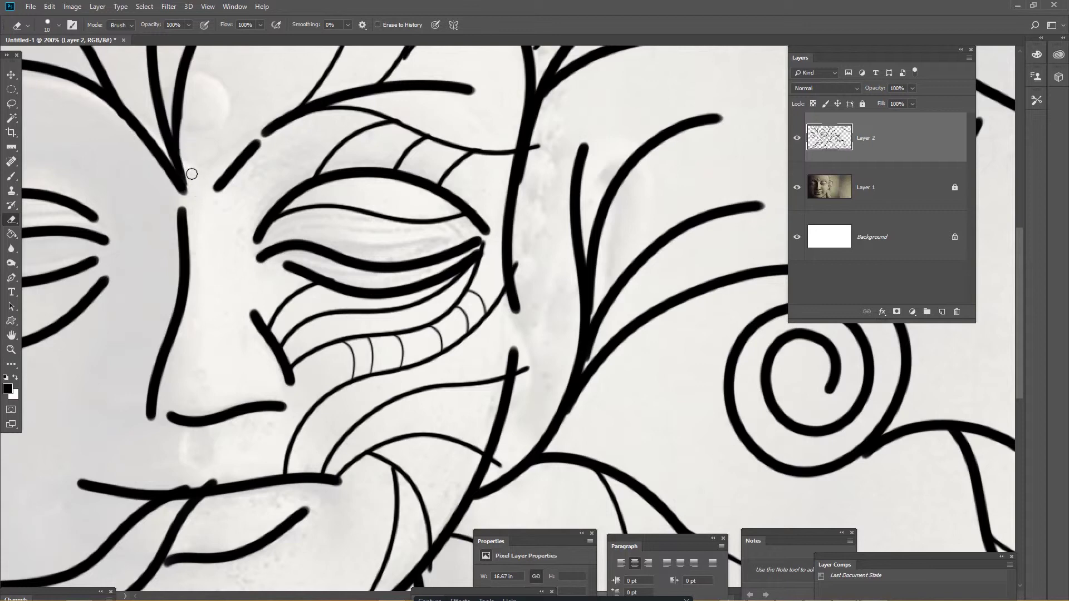
# Step: Erase the overshooting line ends at the brow junction, along the right face outline and jaw, and above the mouth line
pyautogui.moveTo(184, 177)
pyautogui.mouseDown()
pyautogui.moveTo(204, 60)
pyautogui.moveTo(185, 133)
pyautogui.moveTo(184, 116)
pyautogui.moveTo(189, 198)
pyautogui.mouseUp()
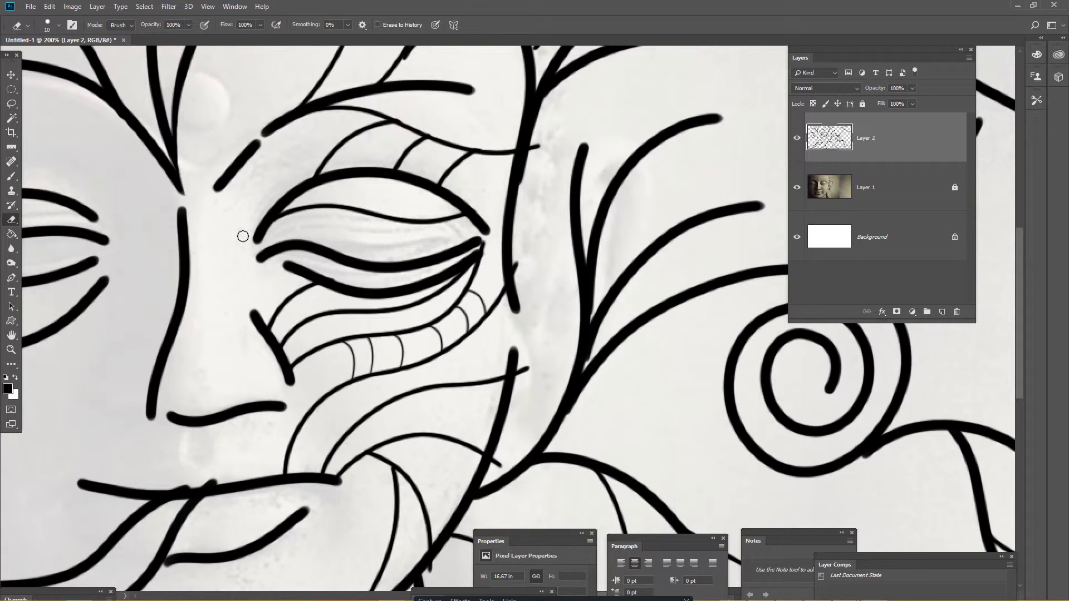
pyautogui.moveTo(521, 246)
pyautogui.mouseDown()
pyautogui.moveTo(523, 281)
pyautogui.moveTo(542, 135)
pyautogui.mouseUp()
pyautogui.moveTo(528, 365)
pyautogui.mouseDown()
pyautogui.moveTo(520, 358)
pyautogui.moveTo(521, 384)
pyautogui.mouseUp()
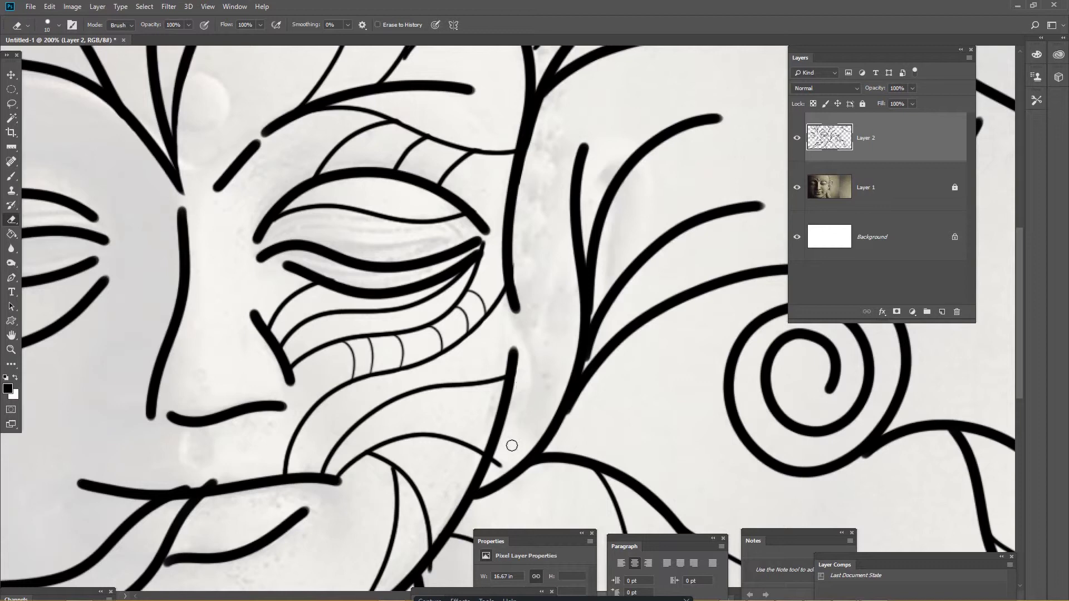
pyautogui.moveTo(499, 460); pyautogui.dragTo(499, 460)
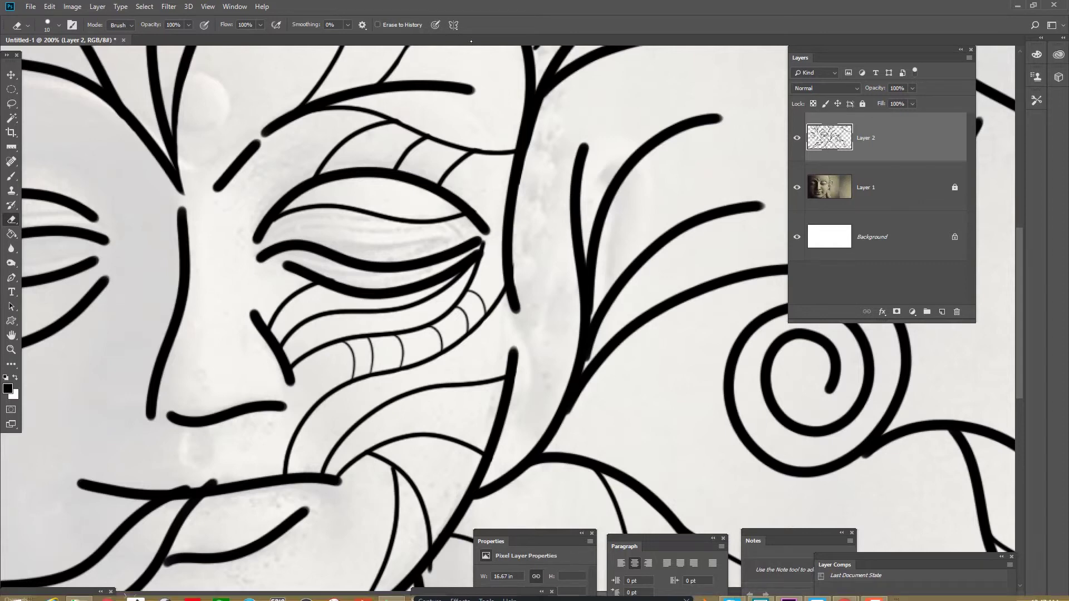
pyautogui.moveTo(873, 590)
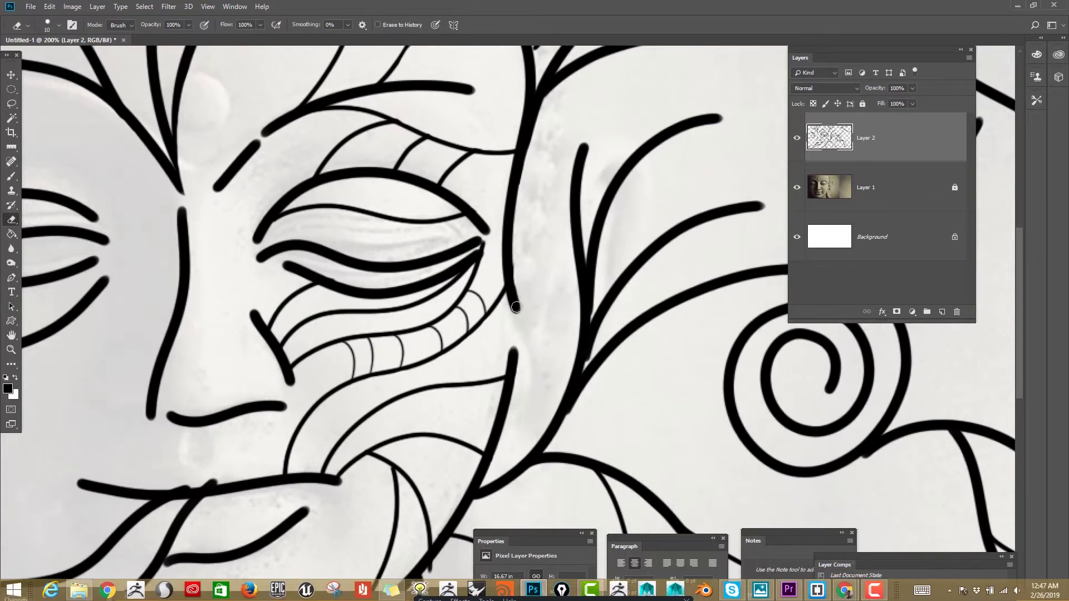
pyautogui.moveTo(513, 306)
pyautogui.mouseDown()
pyautogui.moveTo(520, 281)
pyautogui.moveTo(509, 304)
pyautogui.mouseUp()
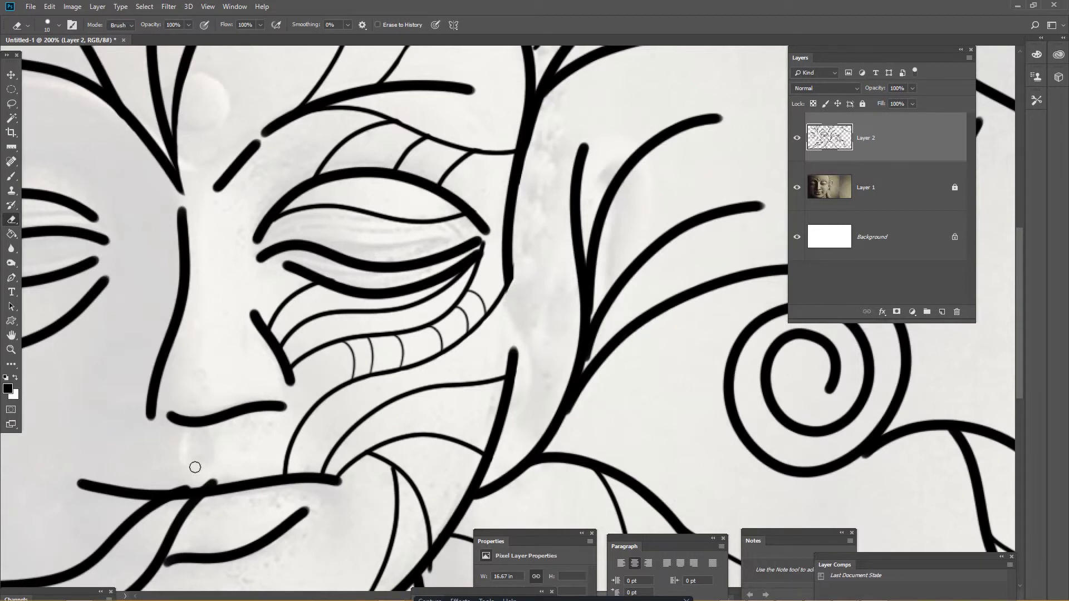
pyautogui.moveTo(177, 483); pyautogui.dragTo(221, 479)
# Step: Draw thin curved brush strokes across the right eyelid and between the right face outline and the ear line
pyautogui.press('b')
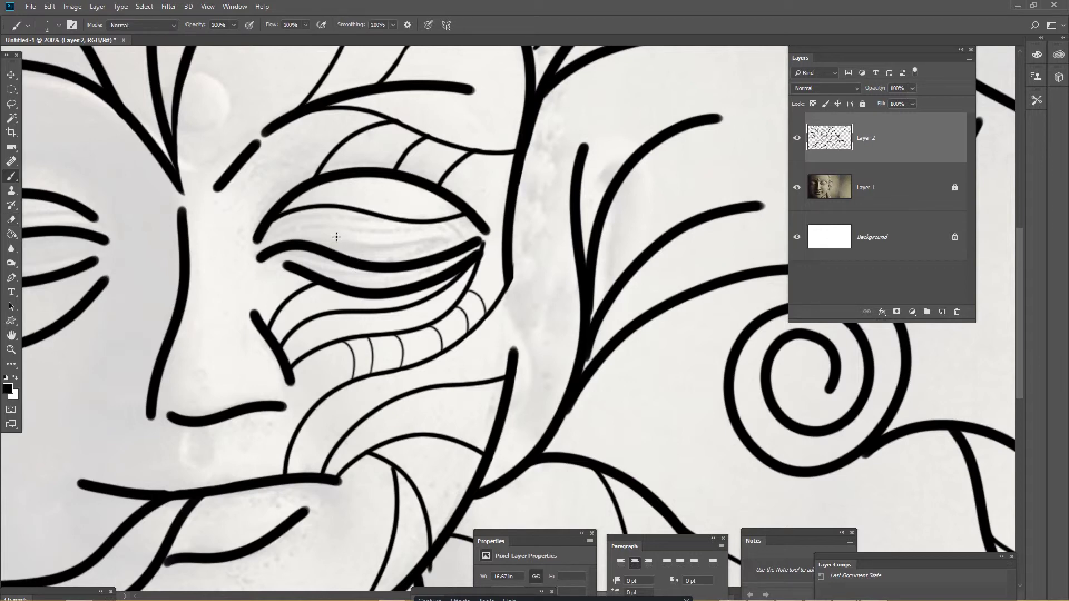
pyautogui.moveTo(353, 230); pyautogui.dragTo(360, 192)
pyautogui.moveTo(355, 260)
pyautogui.mouseDown()
pyautogui.moveTo(387, 199)
pyautogui.moveTo(390, 235)
pyautogui.moveTo(413, 240)
pyautogui.moveTo(464, 233)
pyautogui.moveTo(495, 207)
pyautogui.mouseUp()
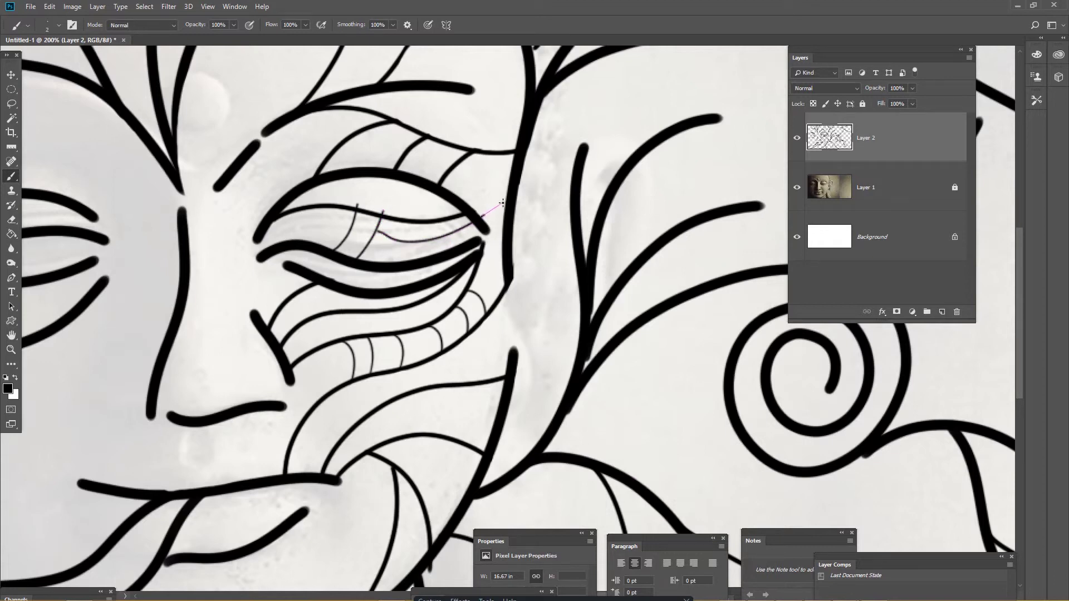
pyautogui.moveTo(509, 255)
pyautogui.mouseDown()
pyautogui.moveTo(565, 183)
pyautogui.moveTo(614, 184)
pyautogui.moveTo(562, 166)
pyautogui.moveTo(590, 173)
pyautogui.mouseUp()
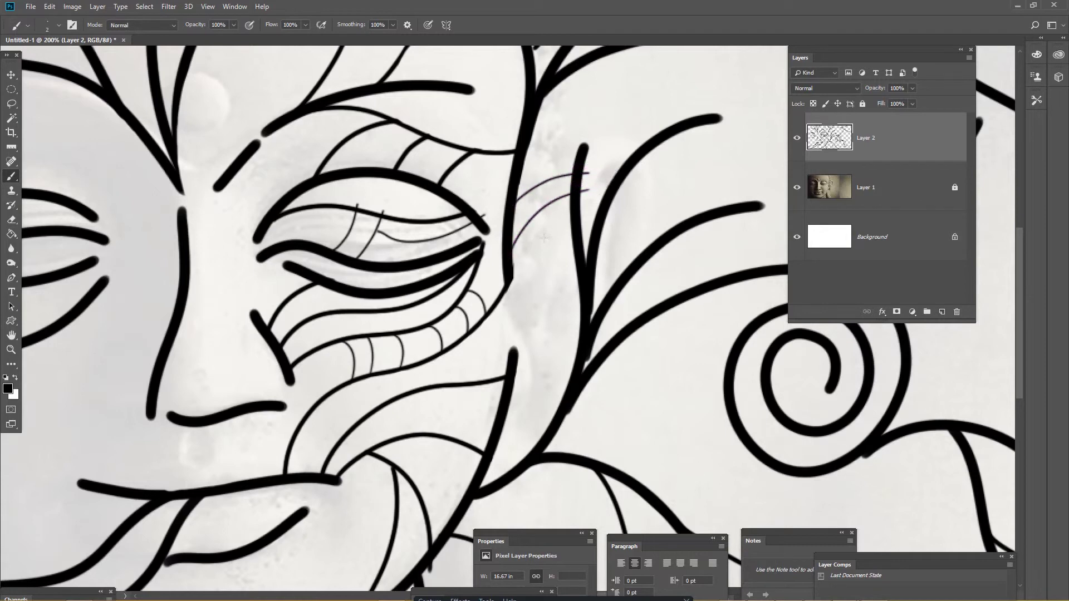
pyautogui.moveTo(540, 266)
pyautogui.mouseDown()
pyautogui.moveTo(565, 334)
pyautogui.moveTo(606, 373)
pyautogui.moveTo(590, 364)
pyautogui.mouseUp()
pyautogui.moveTo(508, 401)
pyautogui.mouseDown()
pyautogui.moveTo(543, 379)
pyautogui.moveTo(573, 374)
pyautogui.moveTo(599, 386)
pyautogui.mouseUp()
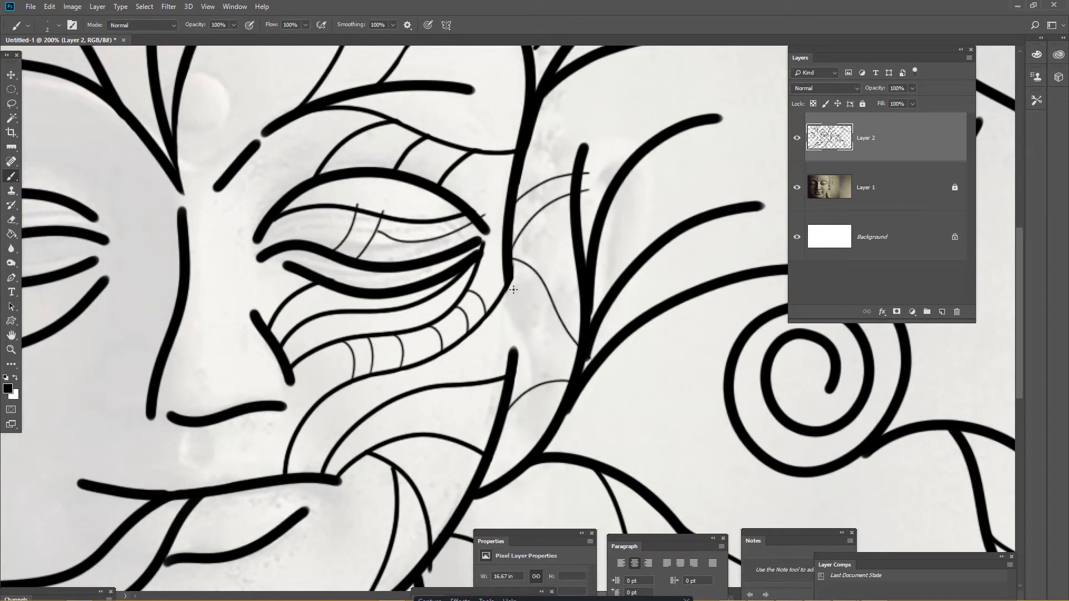
# Step: Erase the thin stroke ends that overshoot the ear line and the right eyelid lines
pyautogui.press('e')
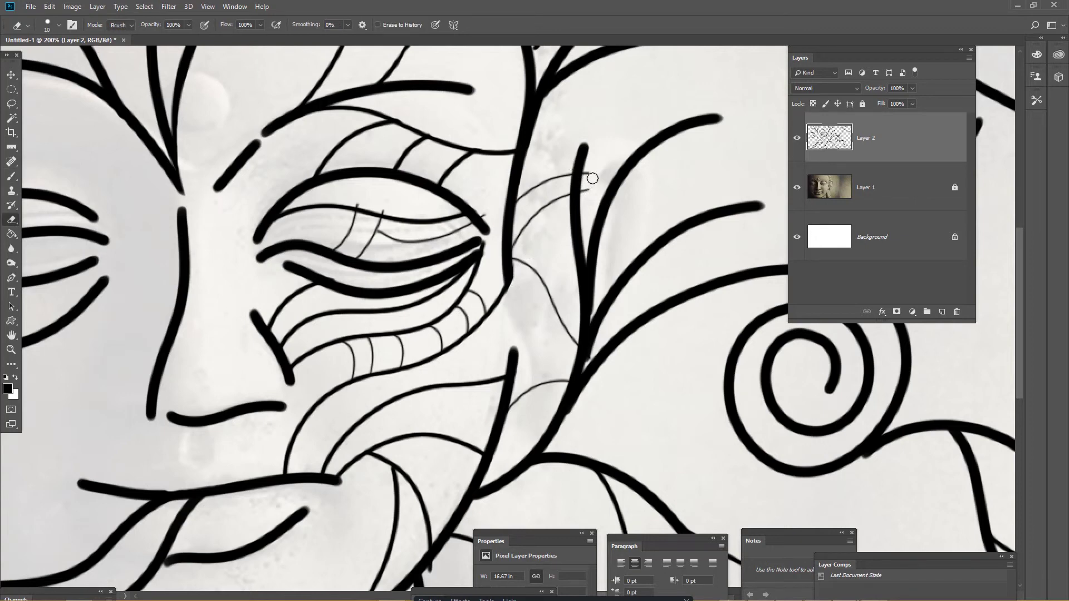
pyautogui.moveTo(592, 178)
pyautogui.mouseDown()
pyautogui.moveTo(587, 199)
pyautogui.moveTo(587, 180)
pyautogui.mouseUp()
pyautogui.moveTo(353, 191); pyautogui.dragTo(383, 209)
# Step: Hide the Buddha photo on Layer 1 to show the whole line drawing on the white background
pyautogui.keyDown('ctrl'); pyautogui.keyDown('alt'); pyautogui.click(511, 331); pyautogui.keyUp('alt'); pyautogui.keyUp('ctrl')
pyautogui.keyDown('ctrl'); pyautogui.keyDown('alt'); pyautogui.click(512, 331); pyautogui.keyUp('alt'); pyautogui.keyUp('ctrl')
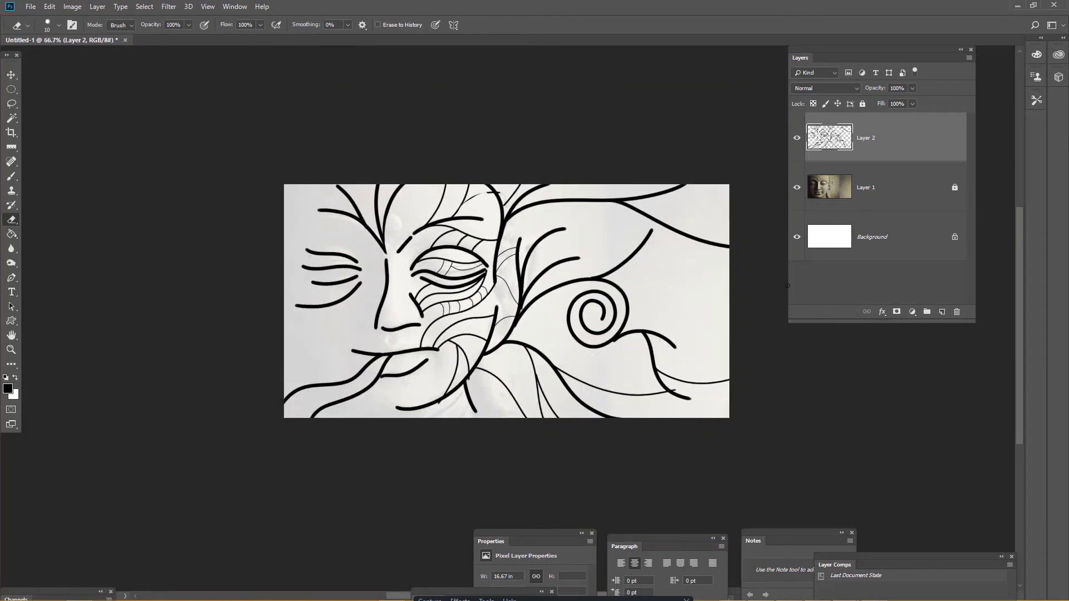
pyautogui.click(797, 187)
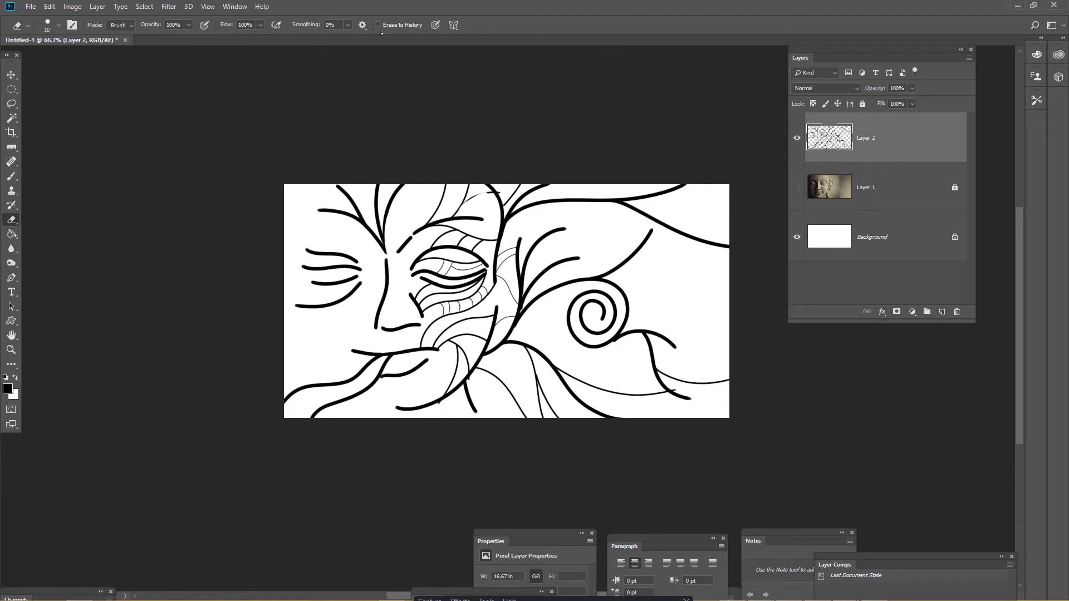
# Step: Examine the Smoothing Options of the Eraser and of the Brush tool
pyautogui.click(362, 25)
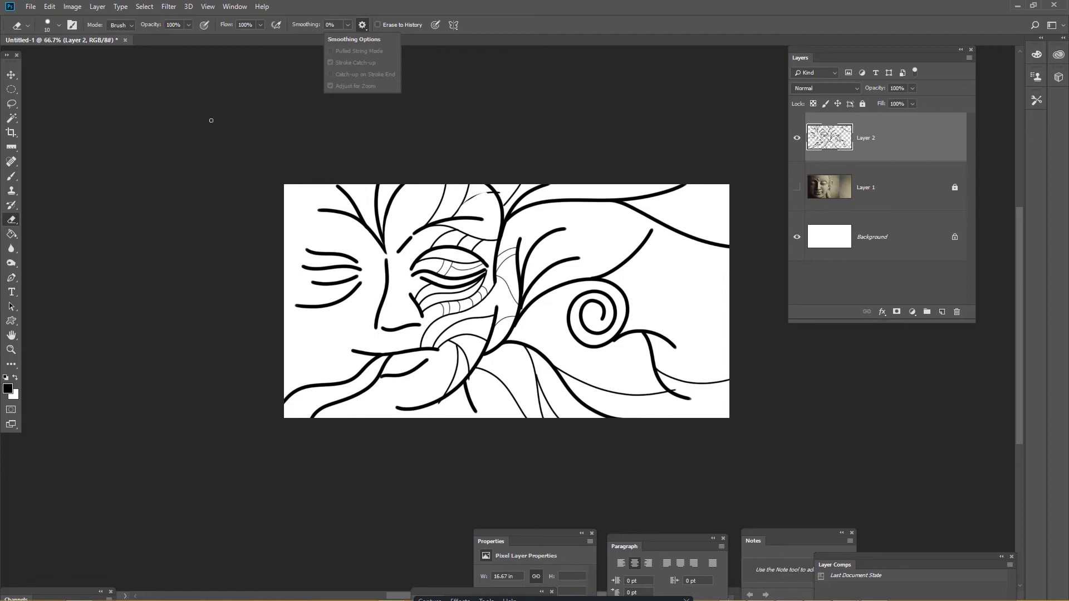
pyautogui.click(369, 40)
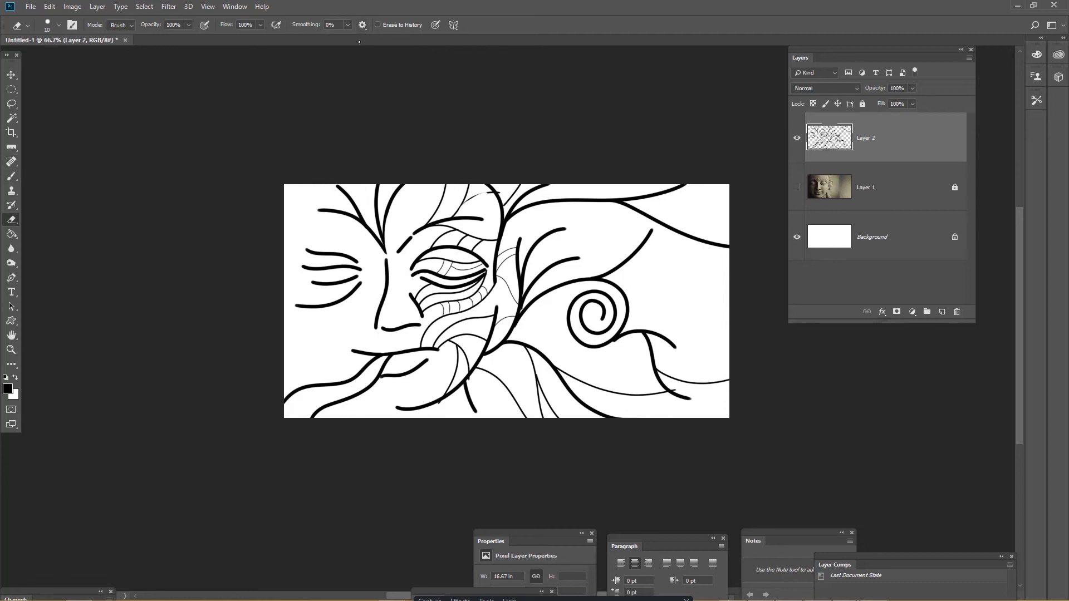
pyautogui.press('b')
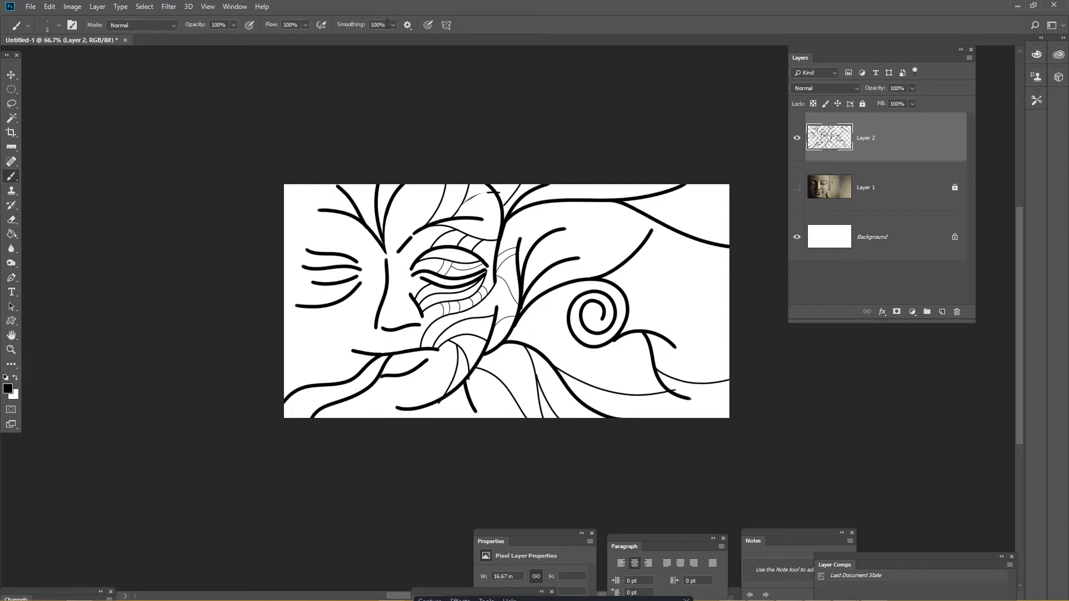
pyautogui.click(407, 25)
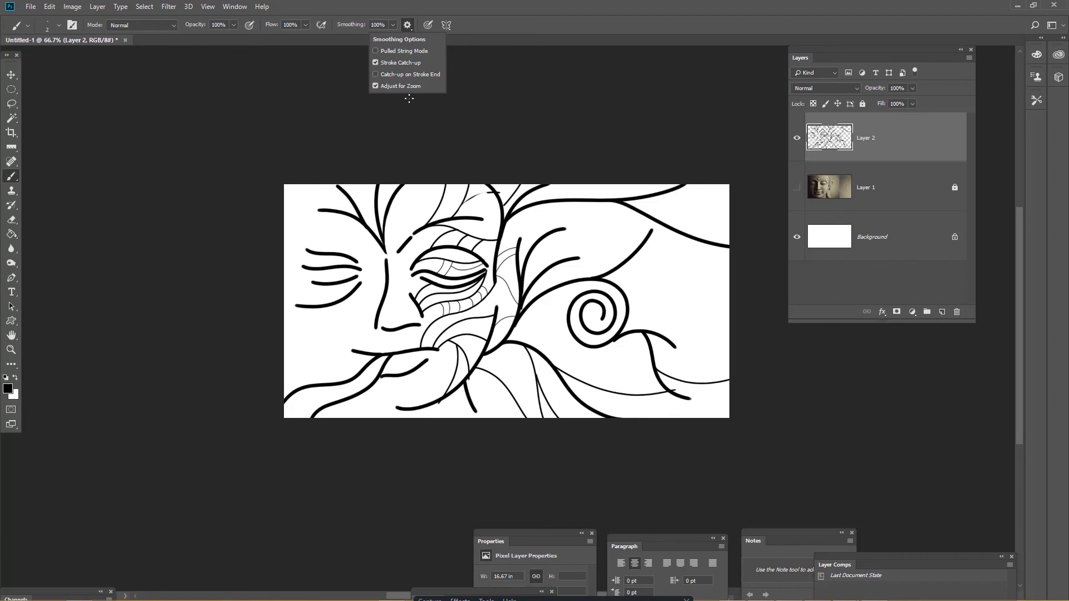
pyautogui.click(657, 16)
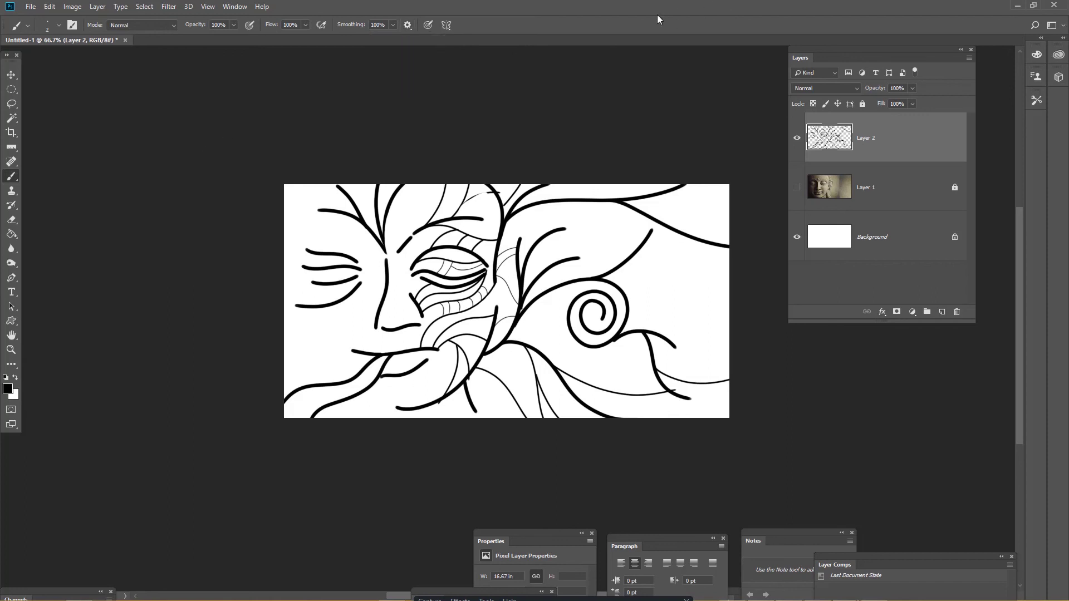